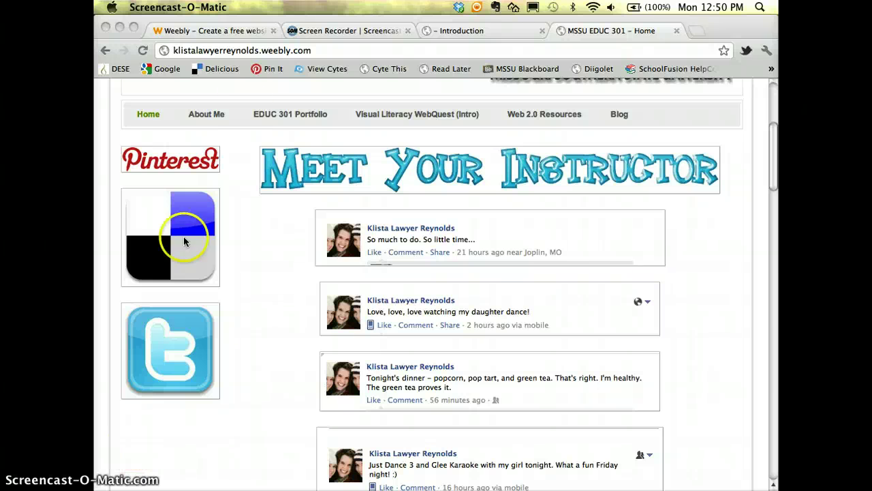
Look over the 'Do You Buy It?' example WebQuest Introduction, then open its Task page
left_click(244, 31)
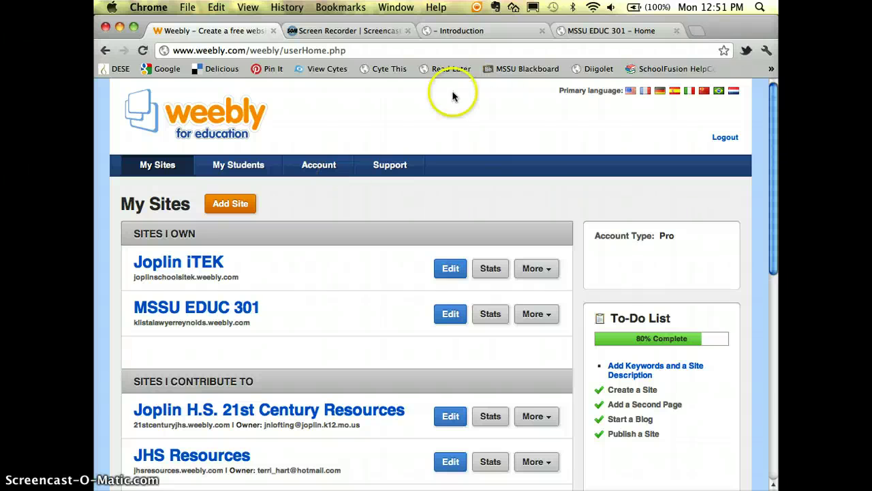
left_click(497, 30)
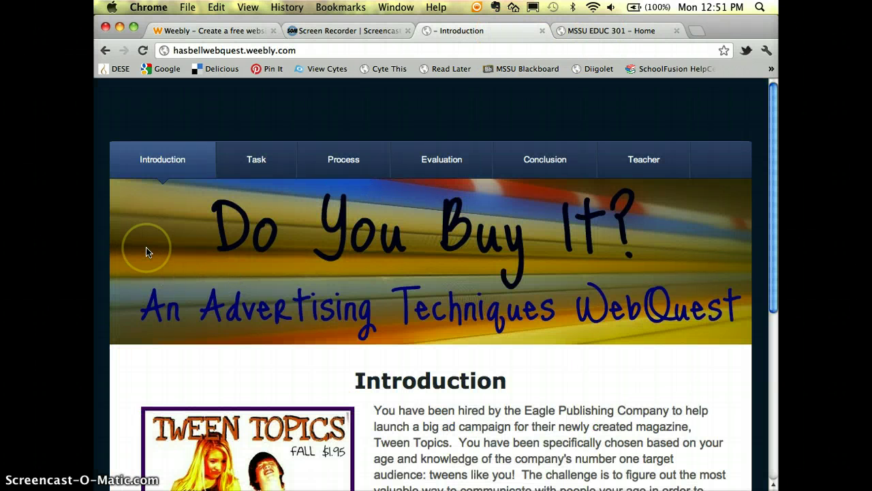
scroll(146, 252, "down", 3)
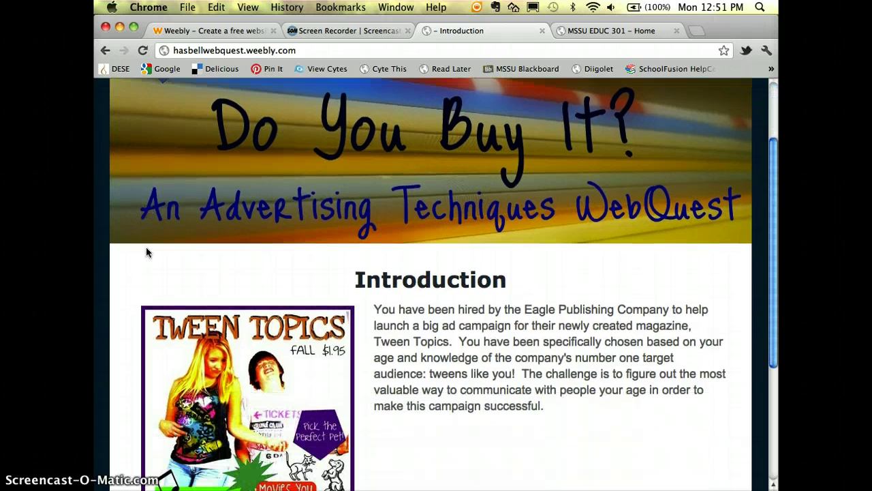
scroll(146, 251, "up", 3)
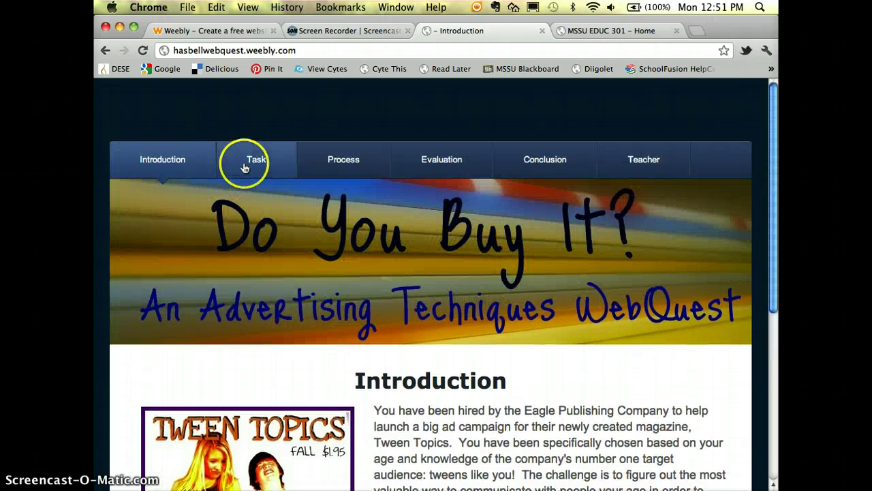
mouse_move(341, 167)
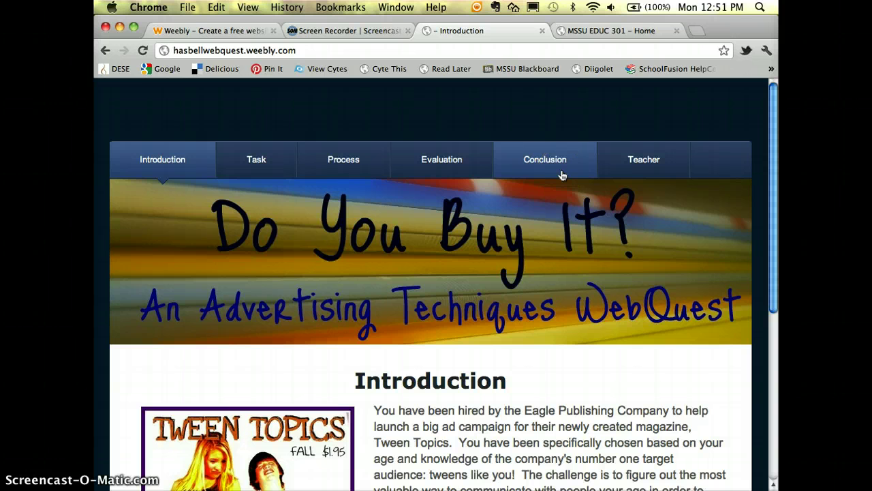
left_click(258, 160)
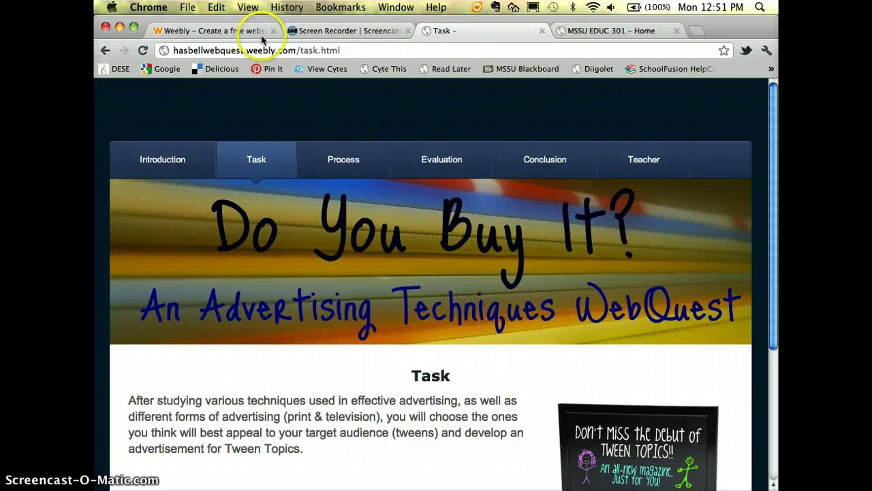
Browse the MSSU EDUC 301 Visual Literacy WebQuest intro page, then go back to Weebly My Sites
left_click(586, 34)
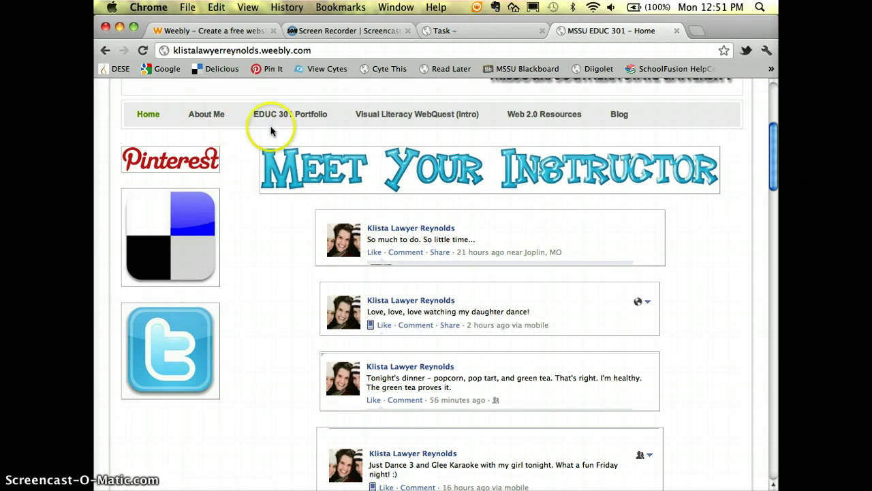
mouse_move(380, 114)
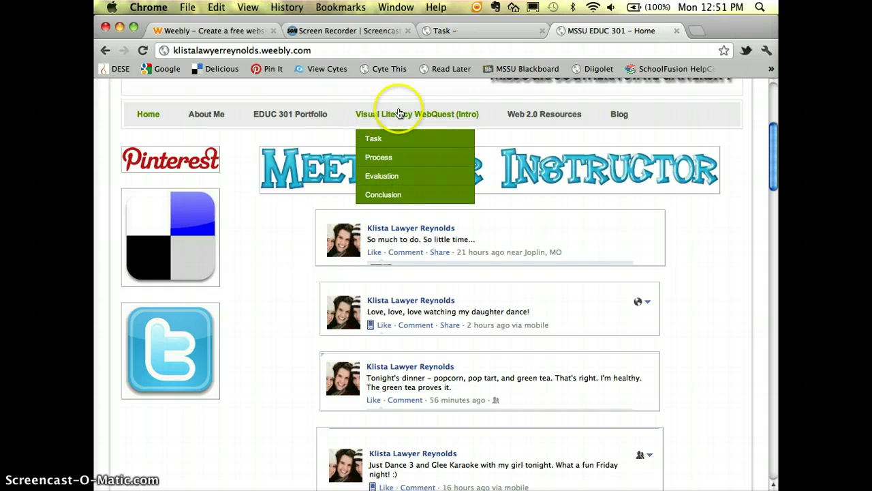
left_click(420, 117)
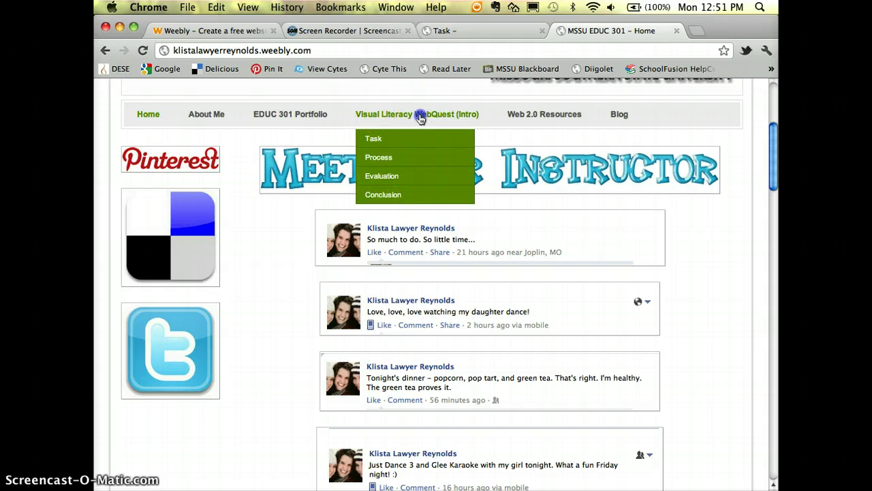
left_click(414, 113)
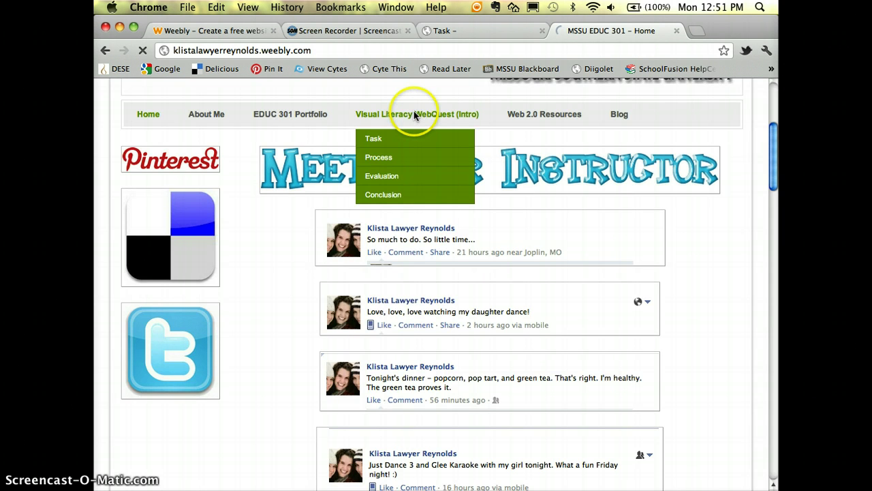
scroll(396, 151, "down", 3)
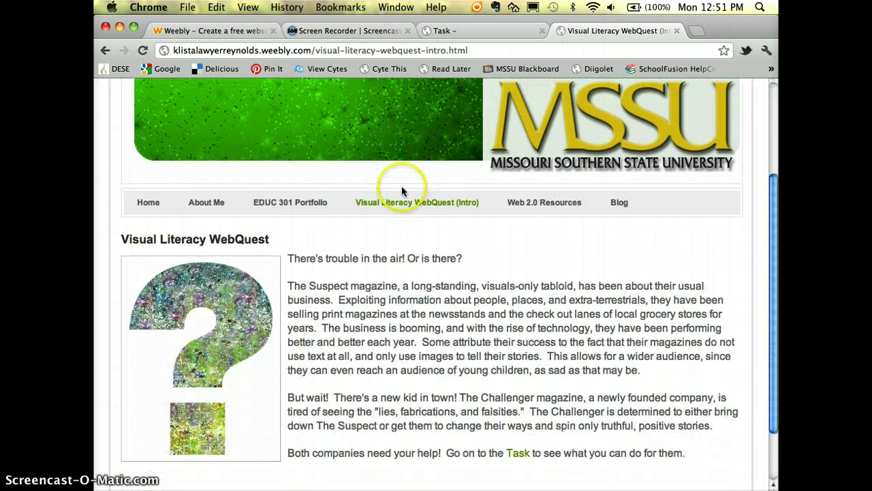
scroll(395, 224, "down", 1)
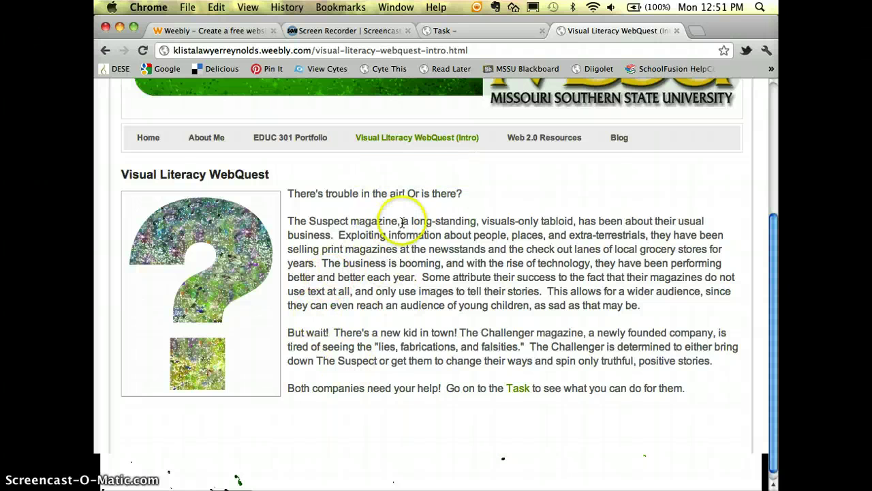
mouse_move(429, 140)
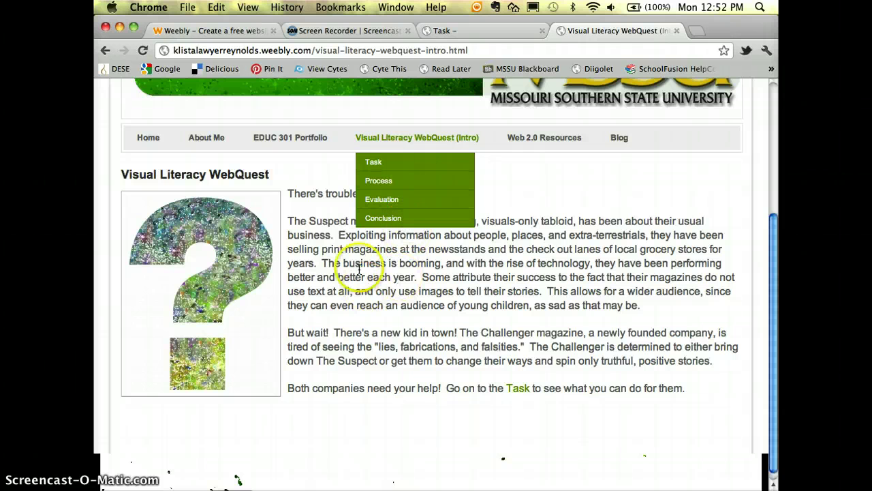
left_click(238, 32)
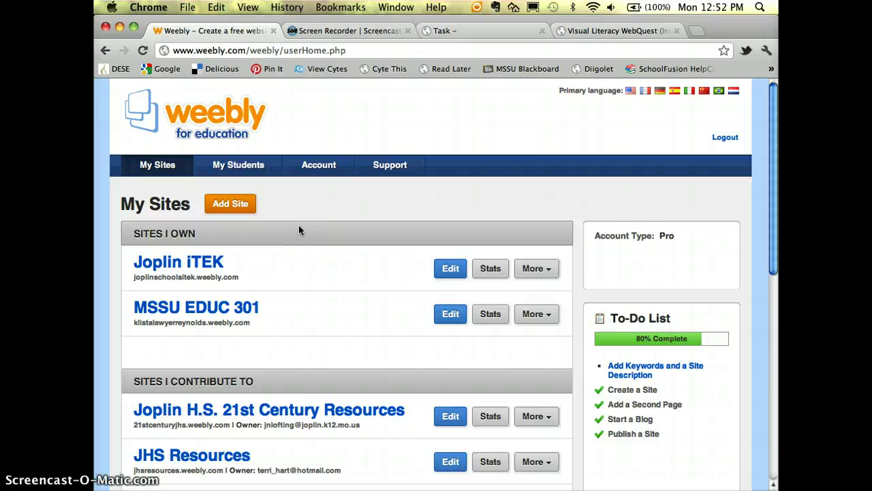
Create a new site titled 'Travel Planners' with site type Education and category Class Project
left_click(230, 206)
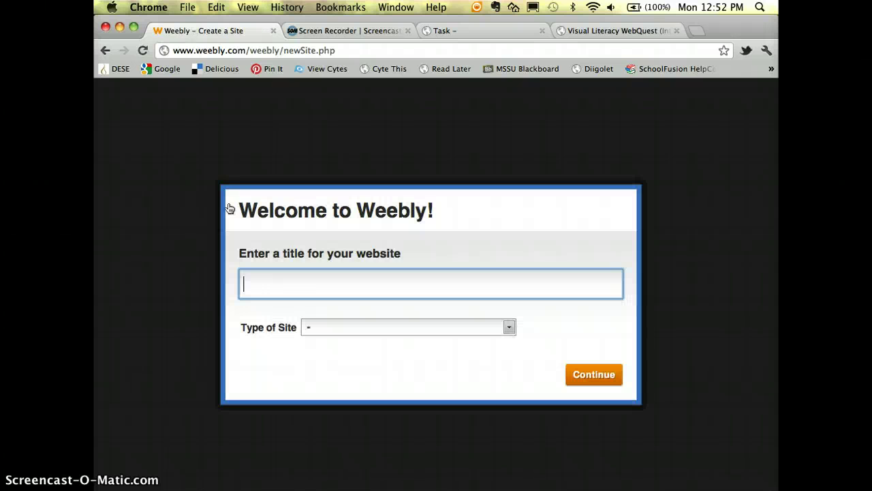
left_click(230, 208)
left_click(274, 266)
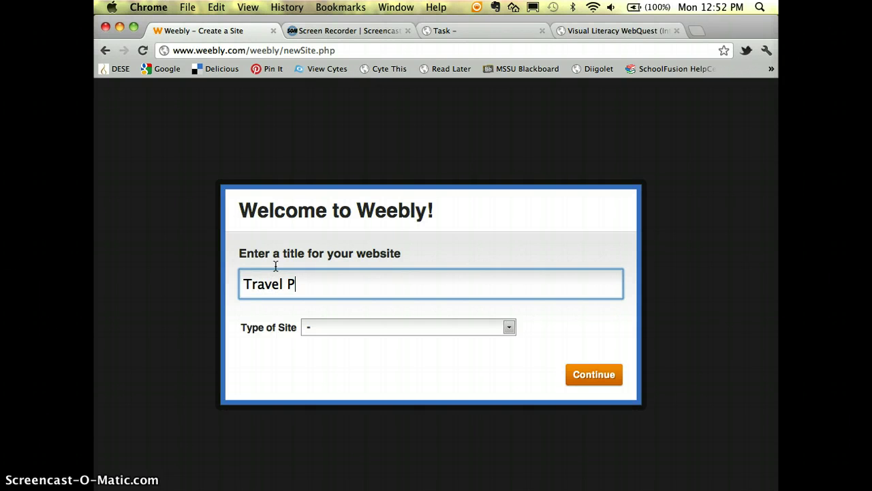
type("lanners")
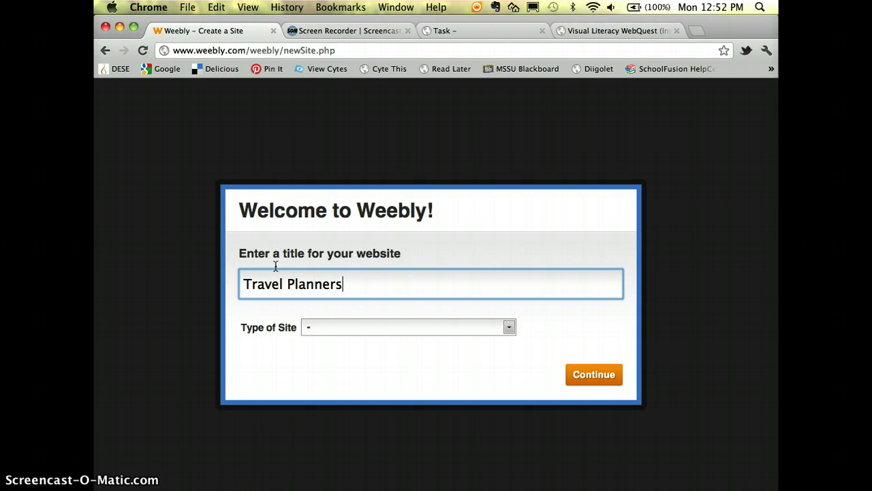
left_click(349, 330)
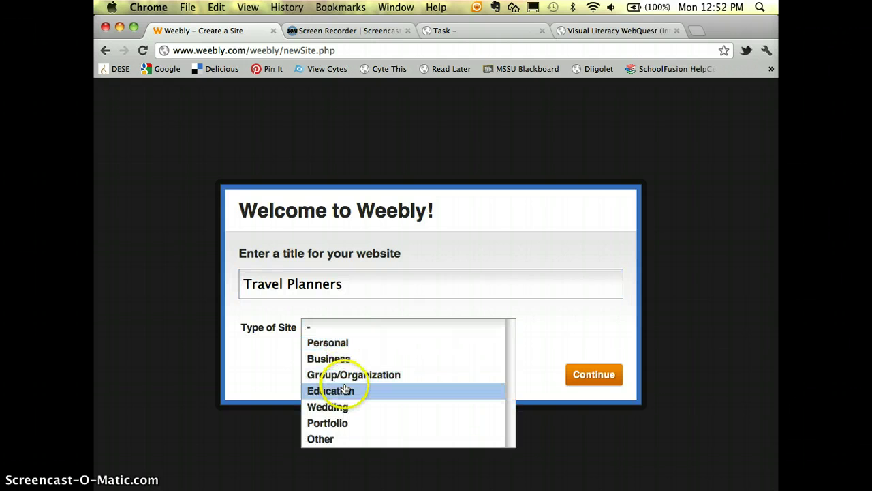
left_click(341, 390)
left_click(368, 349)
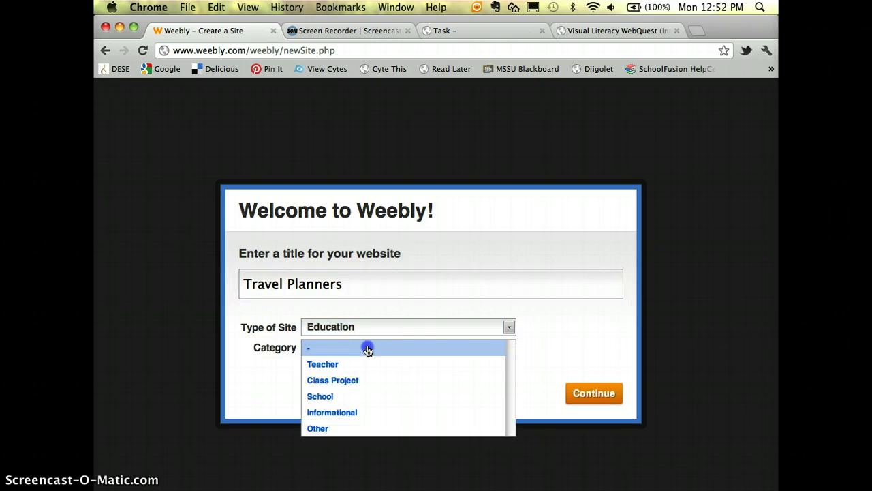
left_click(356, 384)
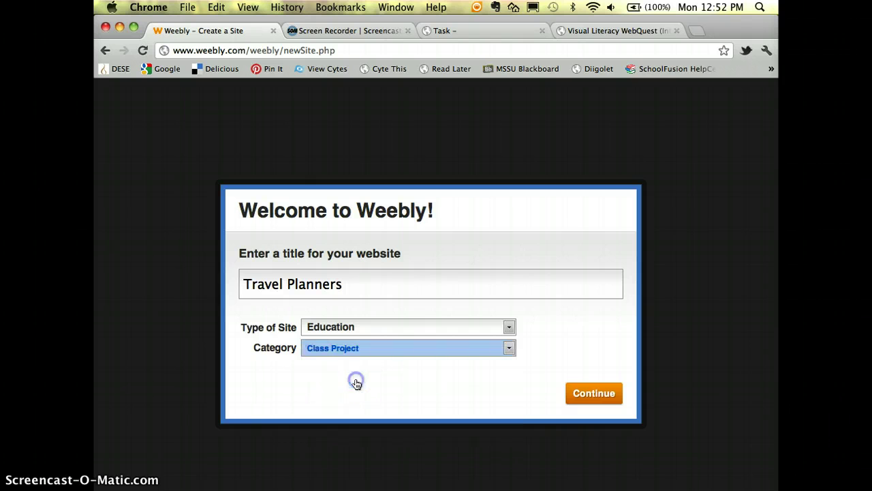
left_click(593, 401)
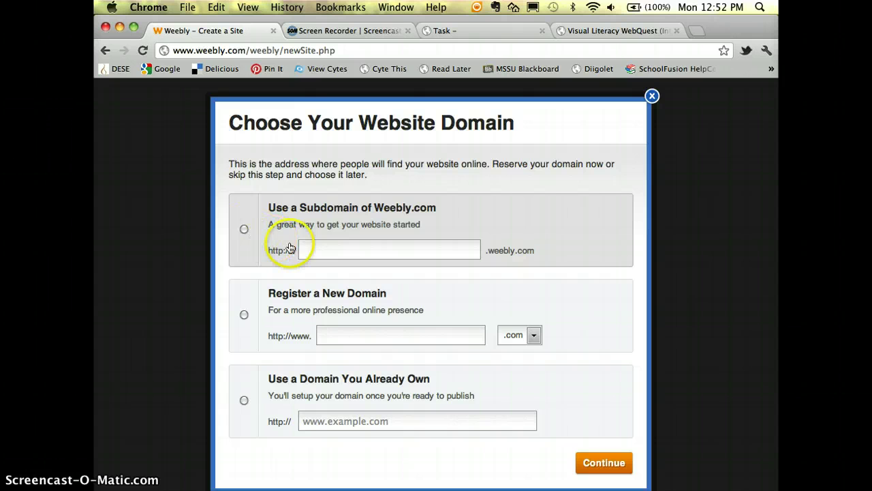
Claim the free subdomain travelplanners1.weebly.com and continue to the site editor
left_click(244, 229)
left_click(309, 256)
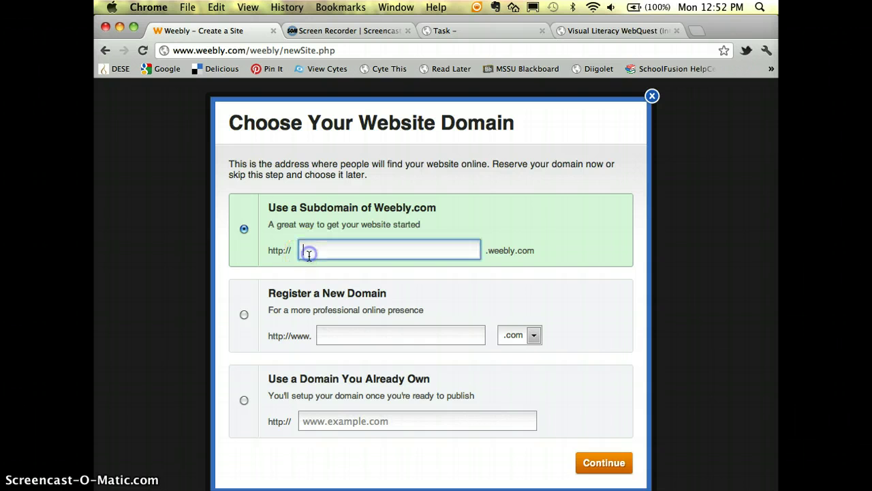
type("travelplanners")
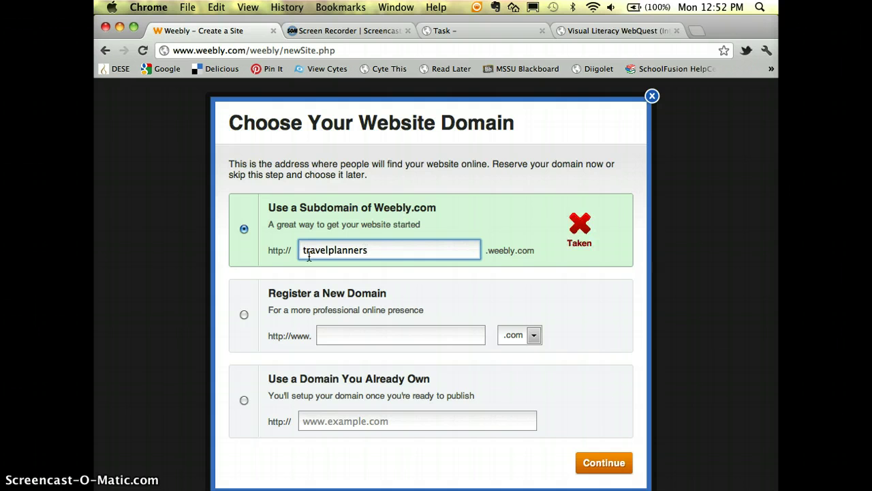
key("BackSpace")
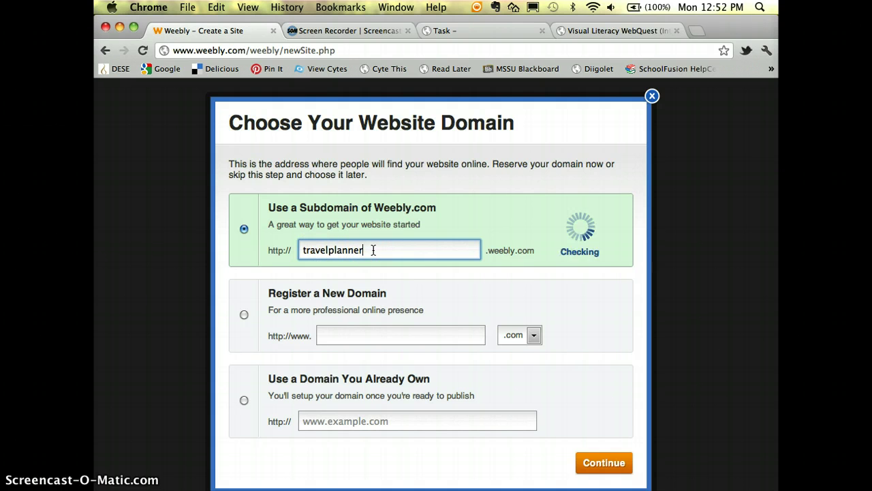
left_click(374, 244)
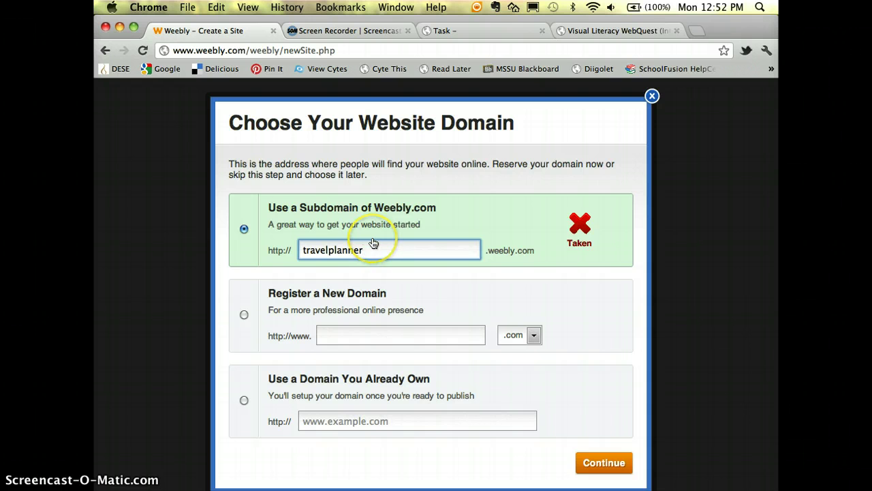
type("s1")
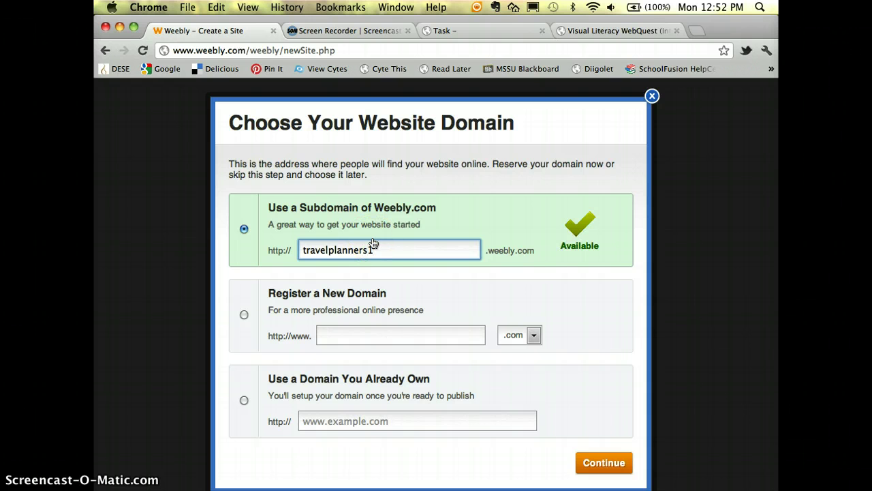
left_click(585, 464)
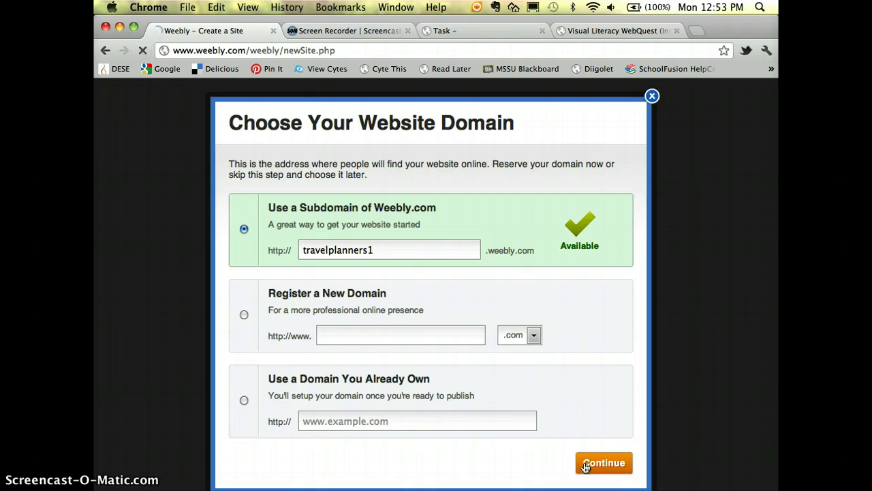
left_click(608, 465)
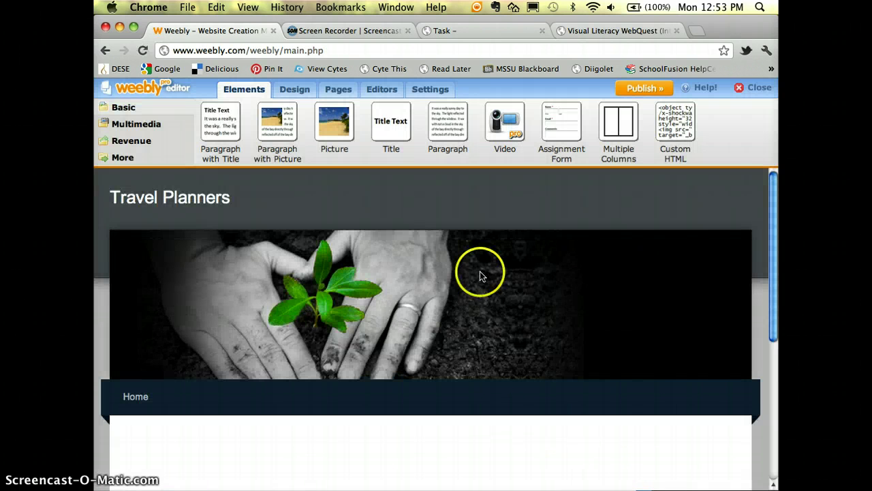
mouse_move(483, 272)
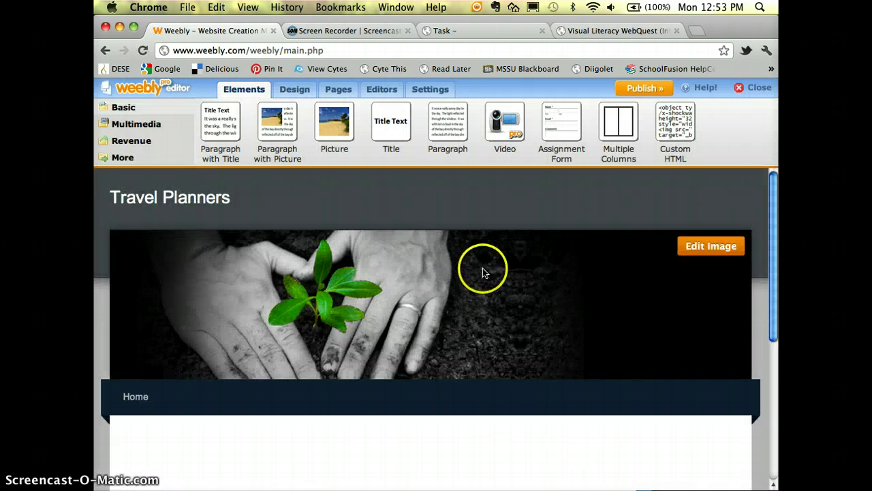
scroll(349, 285, "down", 2)
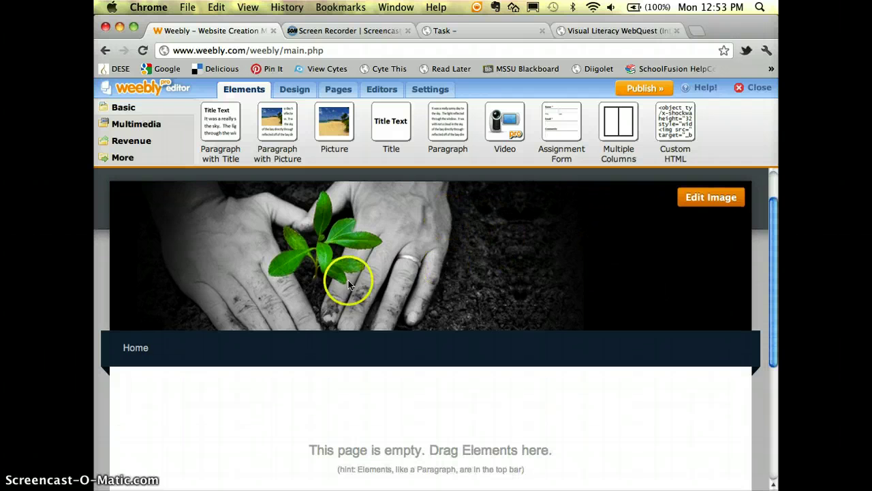
scroll(438, 341, "up", 2)
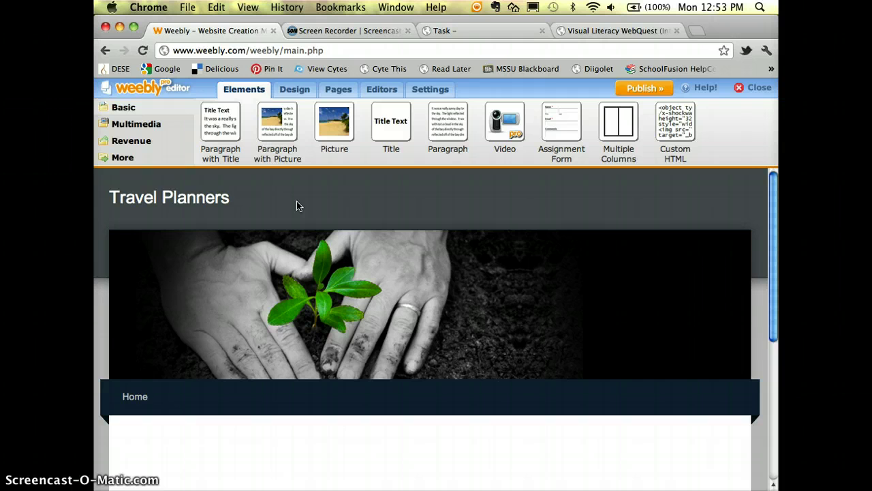
scroll(297, 205, "down", 2)
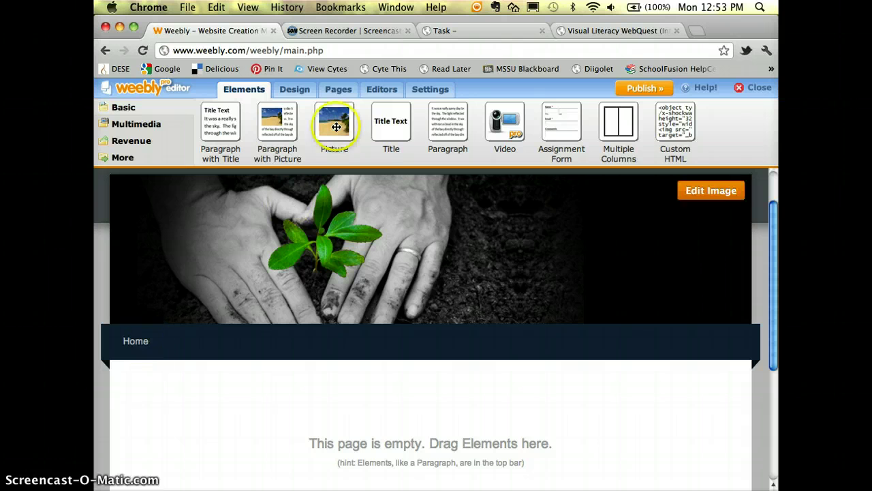
Rename the Home page to Introduction and save its settings
left_click(340, 90)
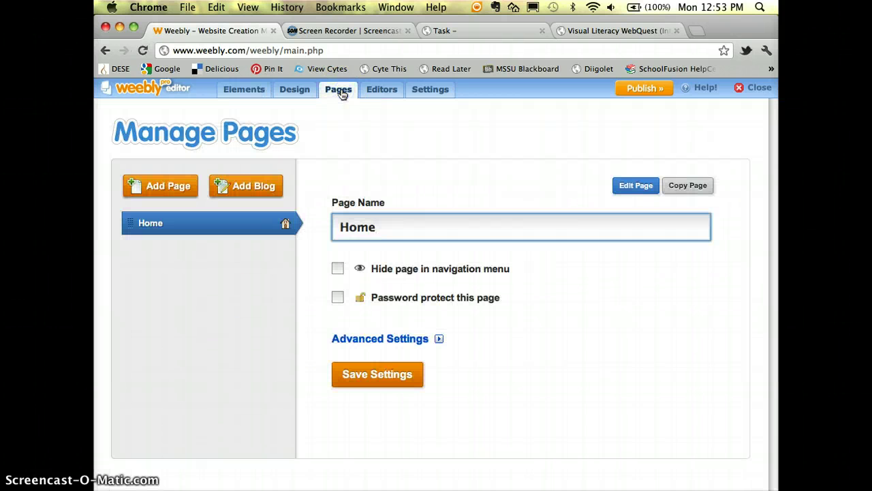
double_click(373, 229)
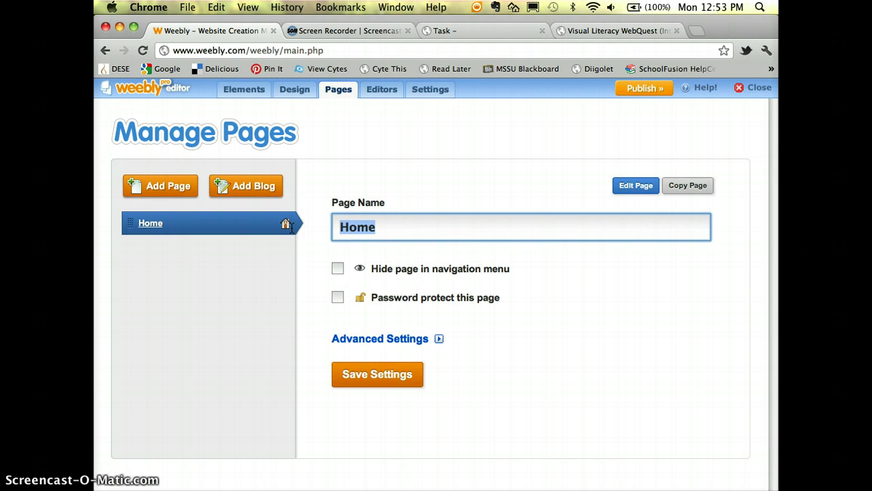
type("Introduction")
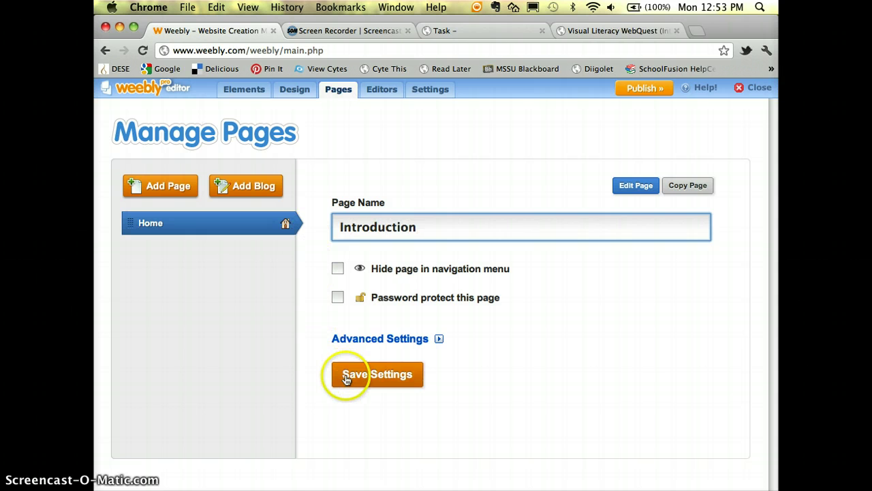
left_click(346, 374)
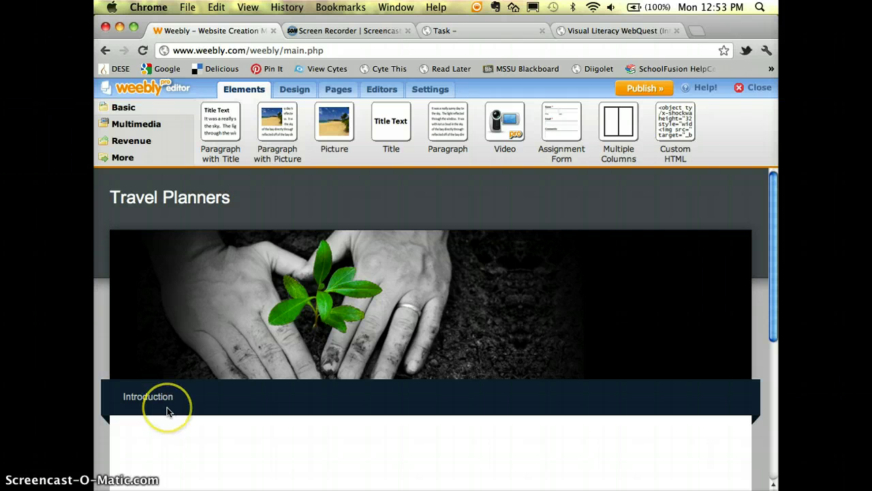
Add new pages named Task and Process
left_click(339, 90)
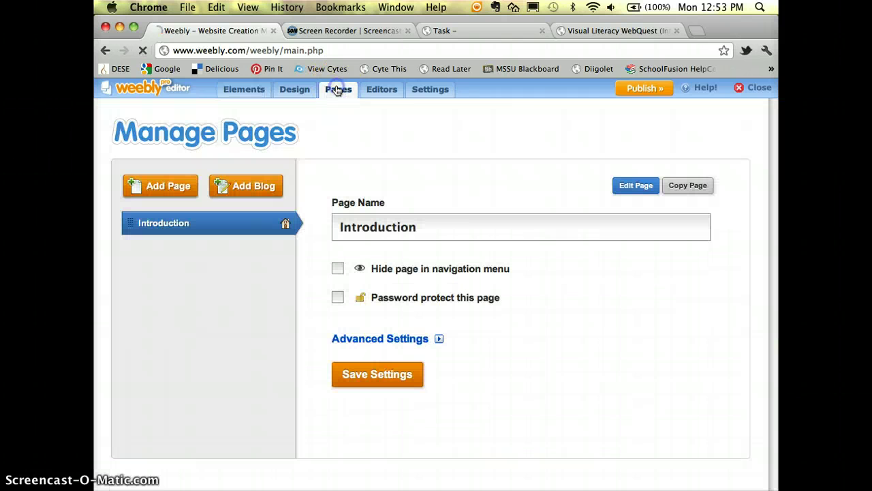
left_click(178, 187)
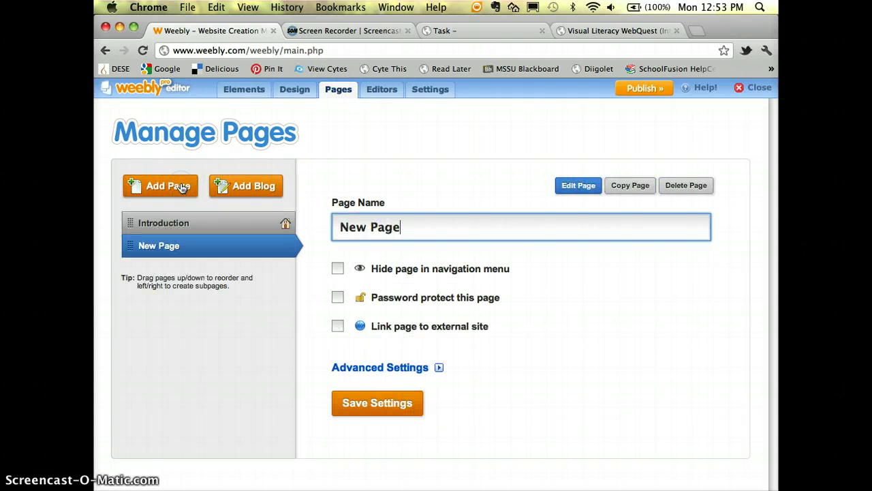
key("BackSpace")
key("BackSpace")
key("BackSpace")
key("BackSpace")
key("BackSpace")
key("BackSpace")
key("BackSpace")
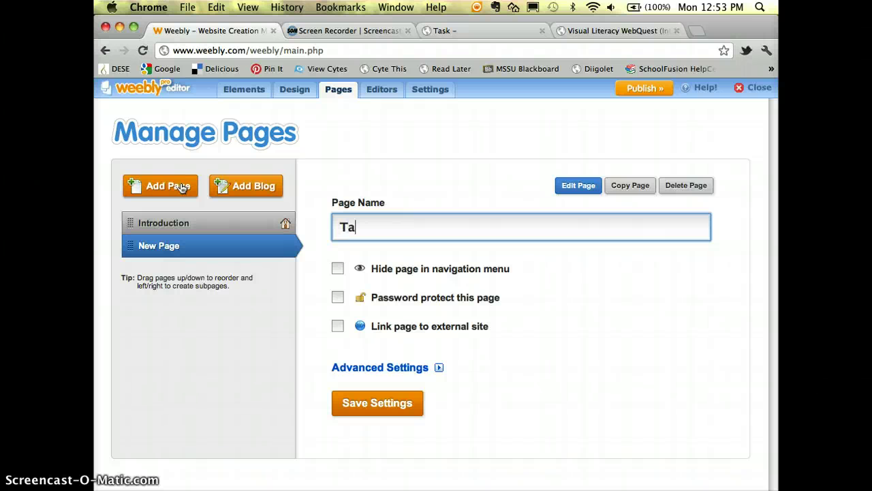
left_click(148, 187)
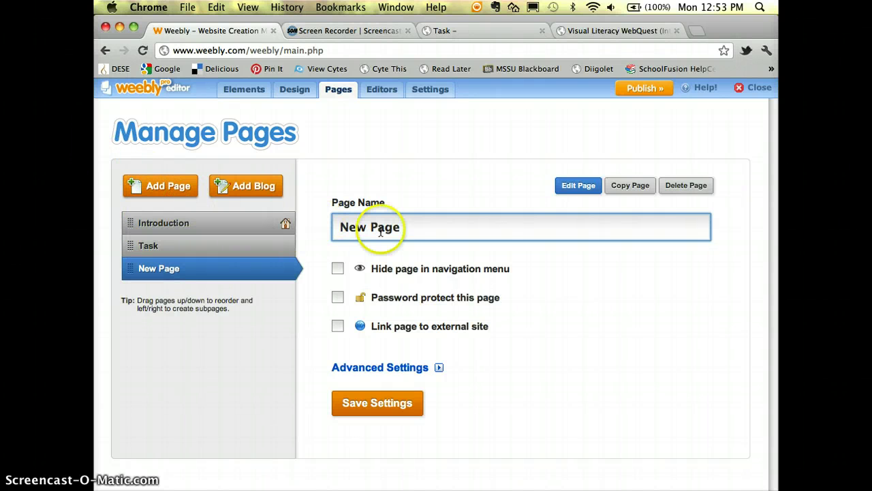
key("BackSpace")
key("BackSpace")
key("BackSpace")
key("BackSpace")
key("BackSpace")
key("BackSpace")
key("BackSpace")
key("BackSpace")
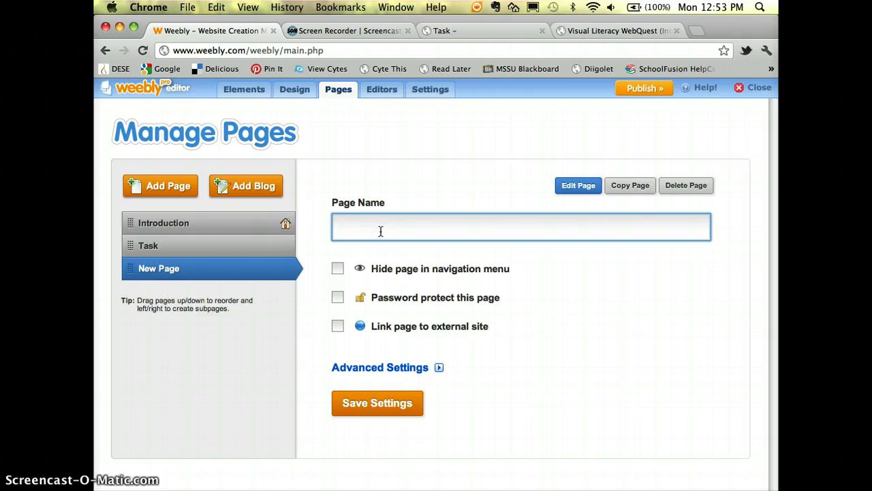
type("Process")
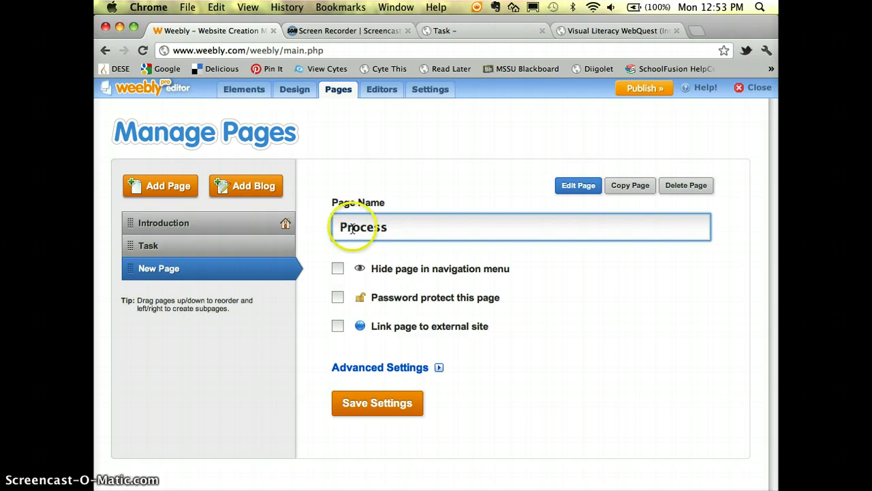
left_click(179, 187)
Add Evaluation, Conclusion and Teachers pages, plus one more blank page
left_click_drag(415, 229, 307, 209)
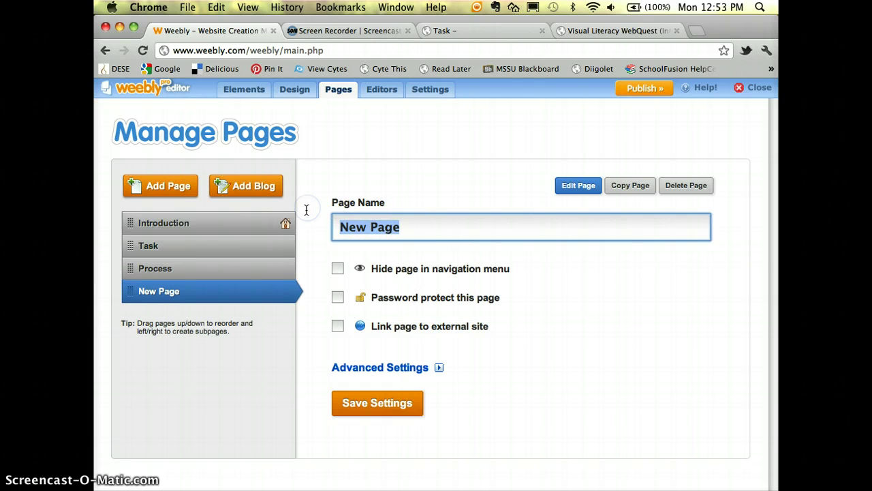
type("Evaluation")
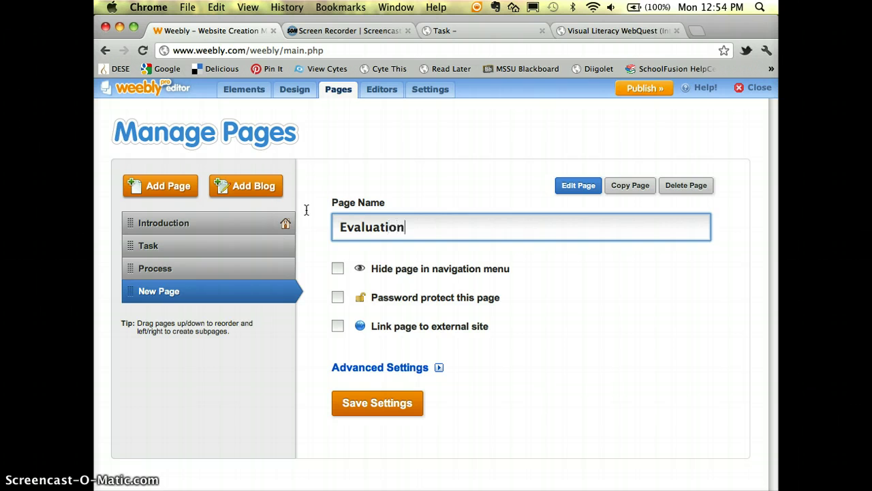
left_click(162, 186)
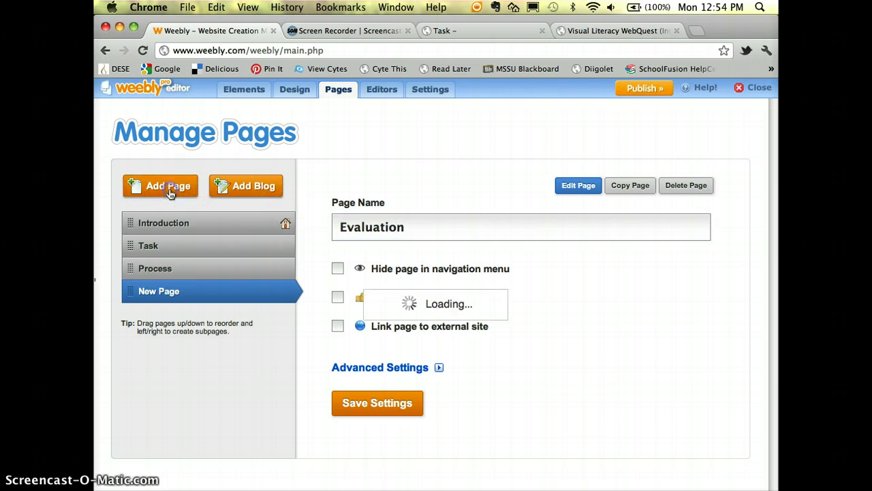
key("BackSpace")
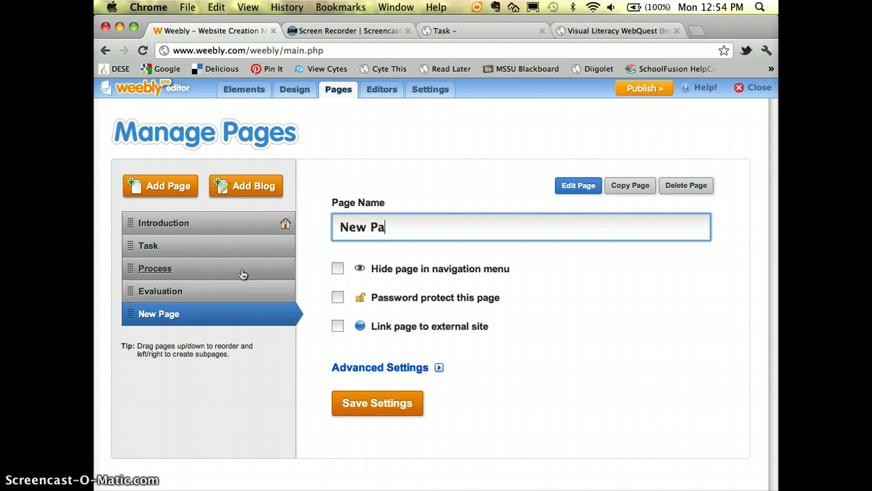
key("BackSpace")
key("BackSpace")
key("BackSpace")
key("BackSpace")
key("BackSpace")
key("BackSpace")
type("Con")
left_click(165, 183)
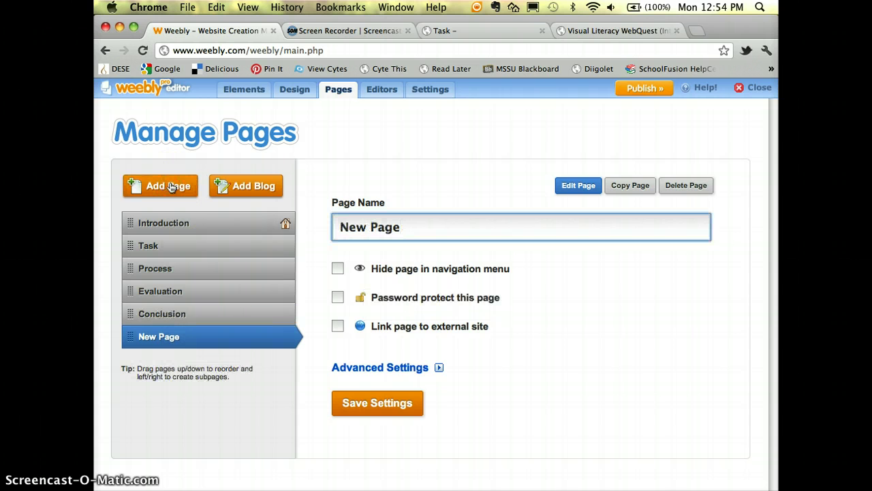
key("BackSpace")
key("BackSpace")
key("BackSpace")
key("BackSpace")
key("BackSpace")
key("BackSpace")
key("BackSpace")
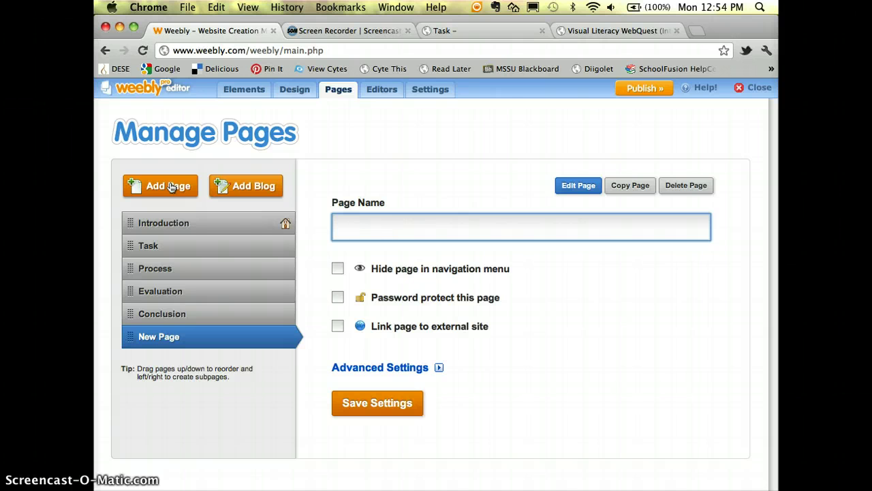
type("Teachd")
key("BackSpace")
type("ers")
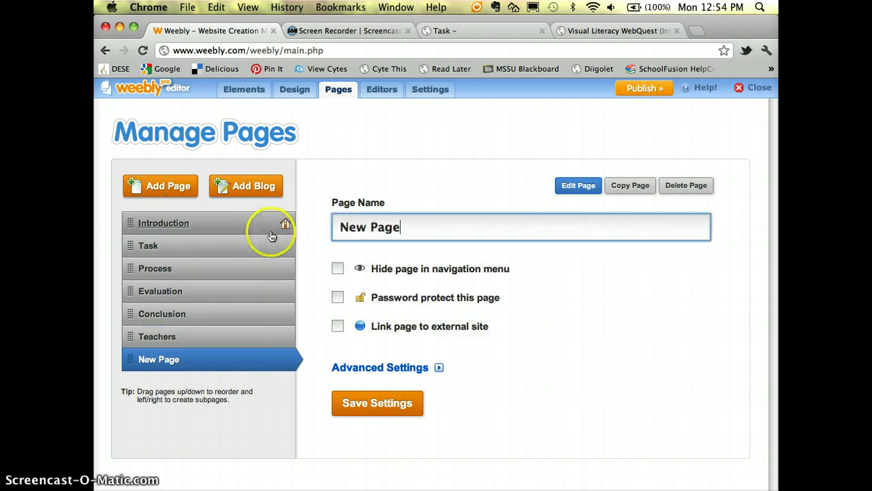
key("BackSpace")
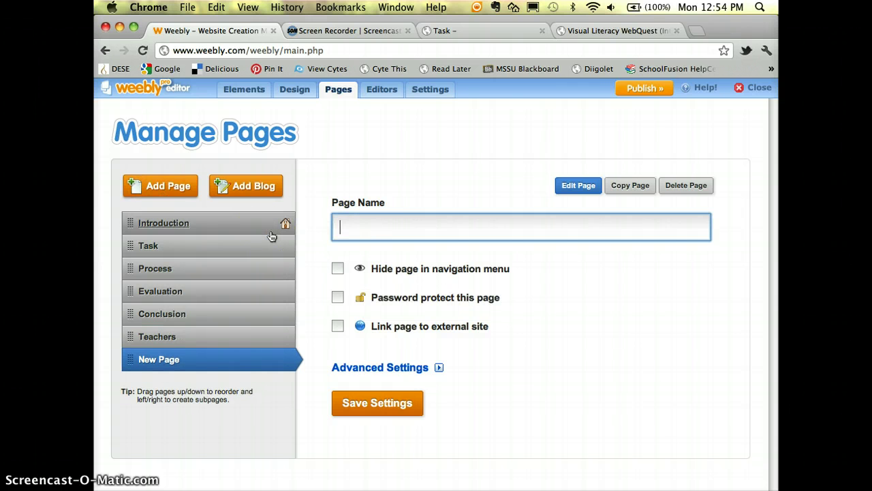
Save the last new page as Credits and open the Introduction page for editing
left_click(347, 403)
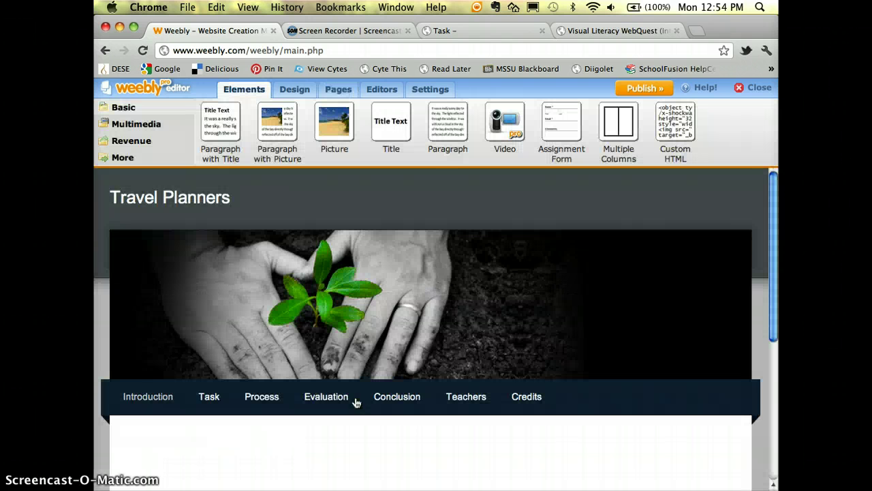
scroll(421, 361, "down", 3)
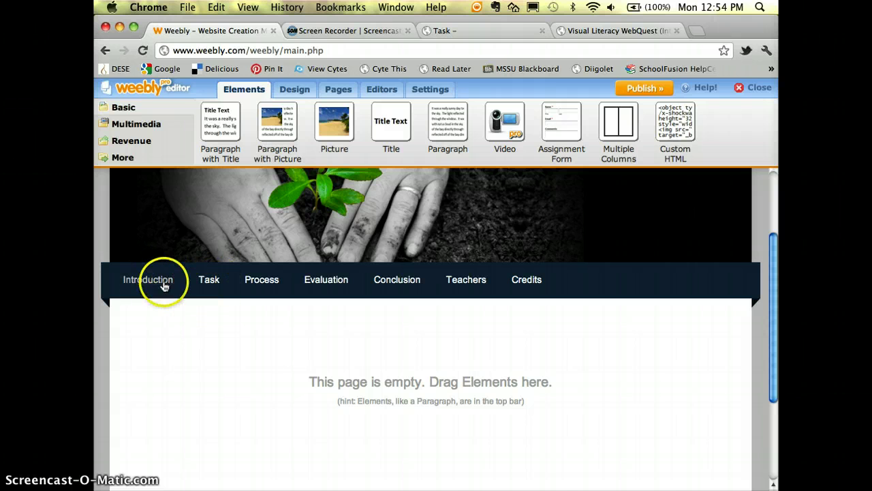
left_click(207, 281)
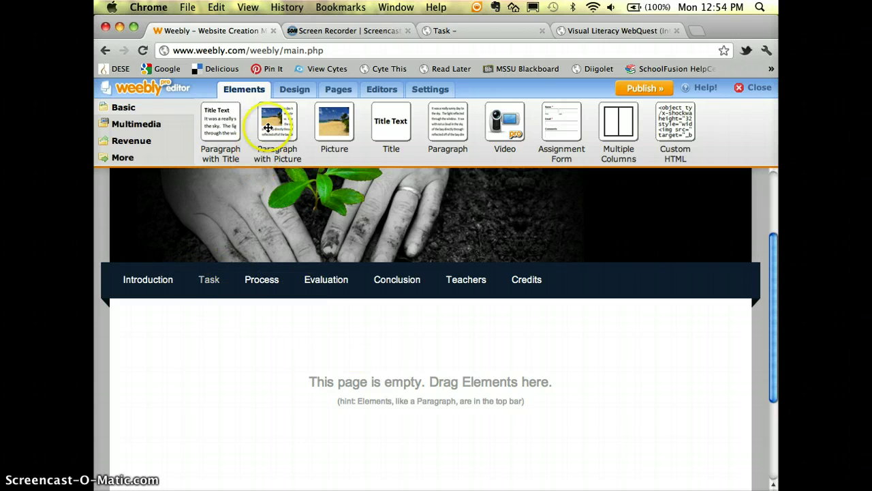
left_click(156, 280)
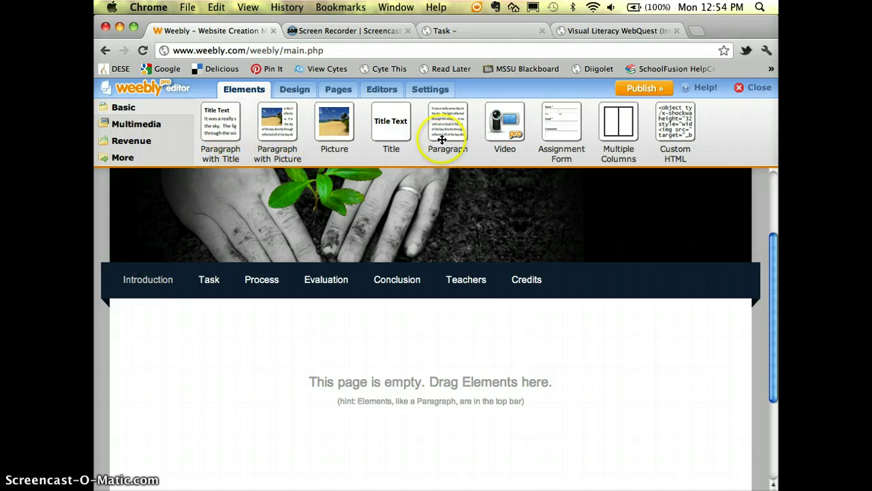
Add a Paragraph with Title block titled 'Introduction' reading 'Oh no! The family can't decide where to go on vacation!'
left_click_drag(235, 123, 210, 366)
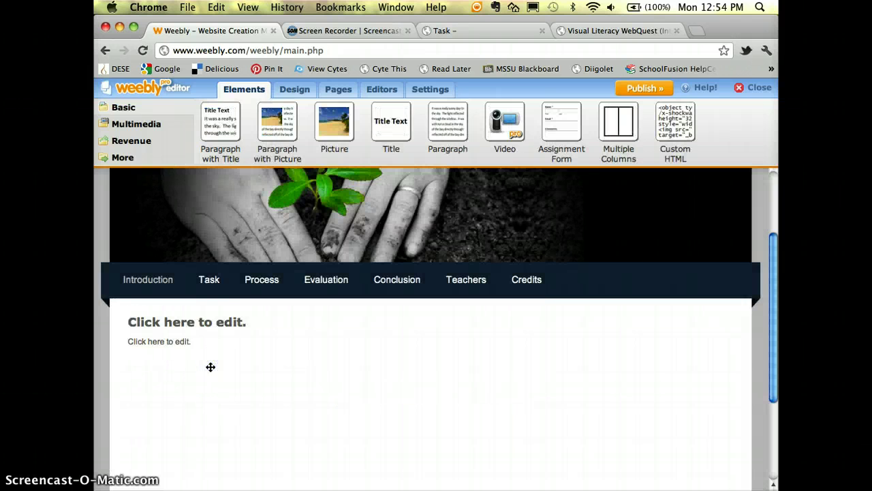
left_click(243, 319)
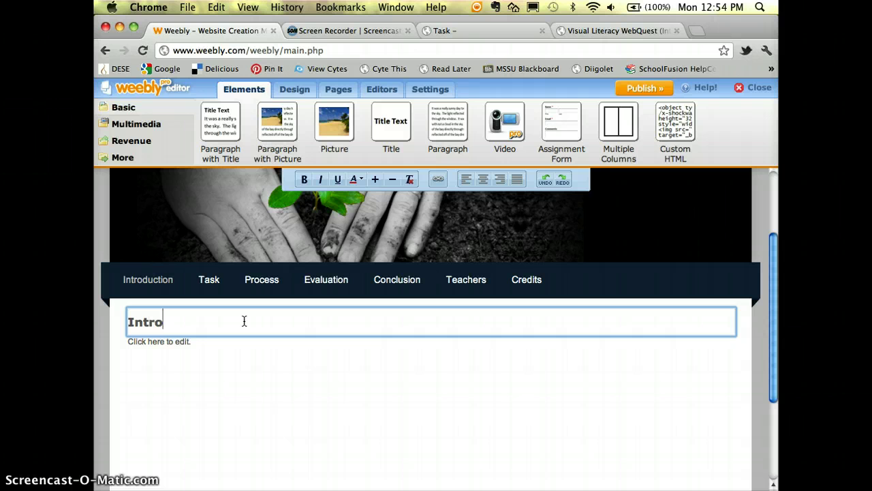
left_click(218, 349)
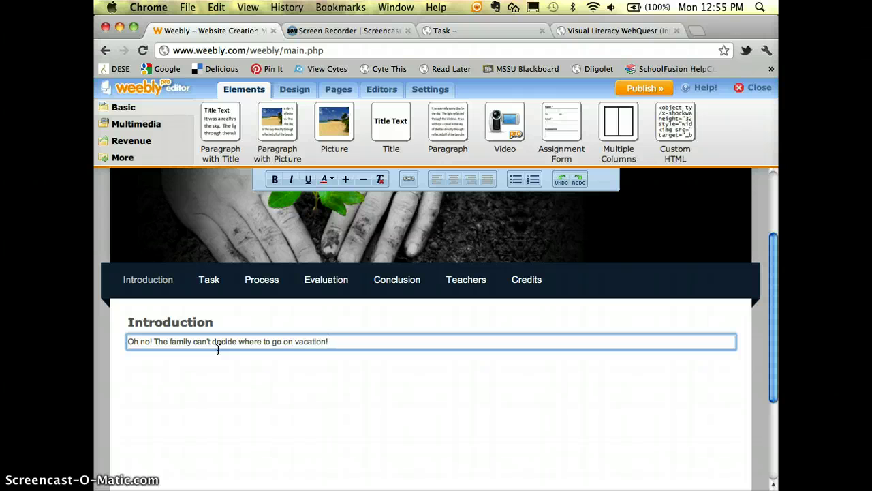
scroll(433, 206, "up", 4)
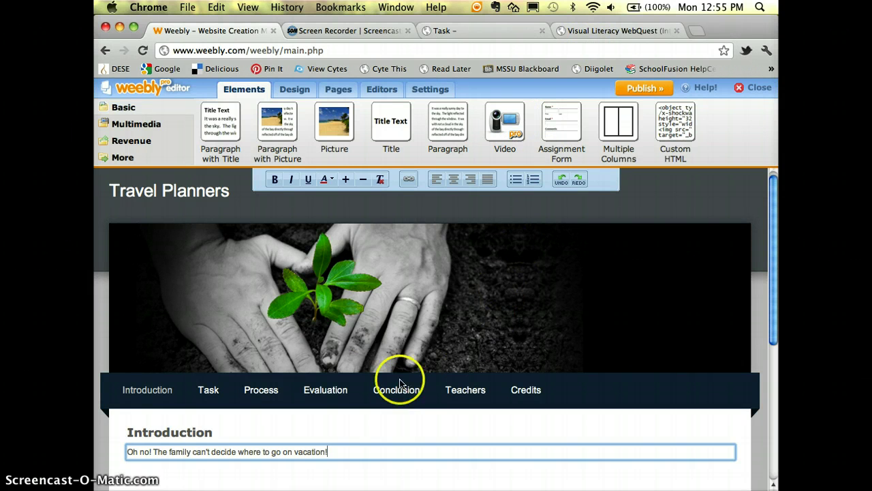
left_click(758, 90)
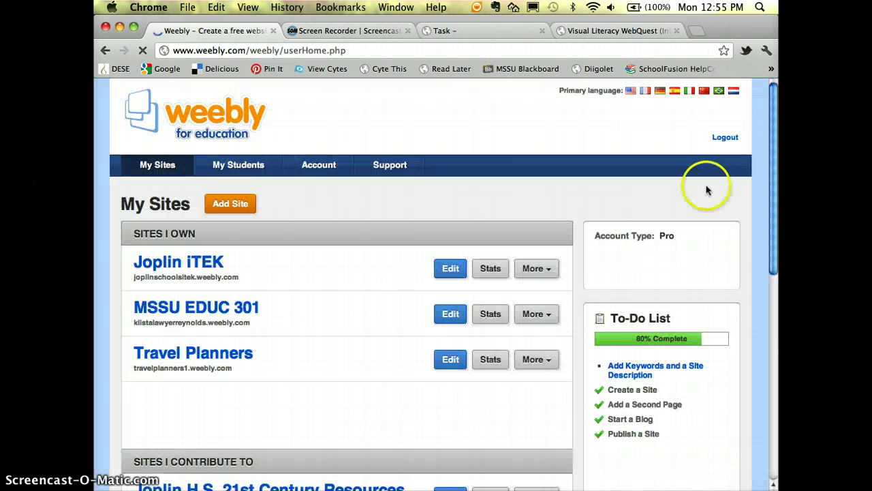
left_click(208, 265)
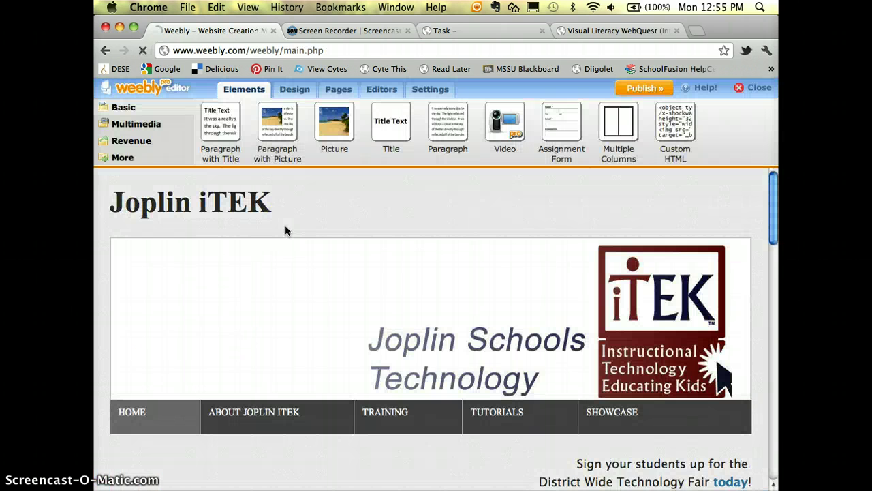
mouse_move(344, 241)
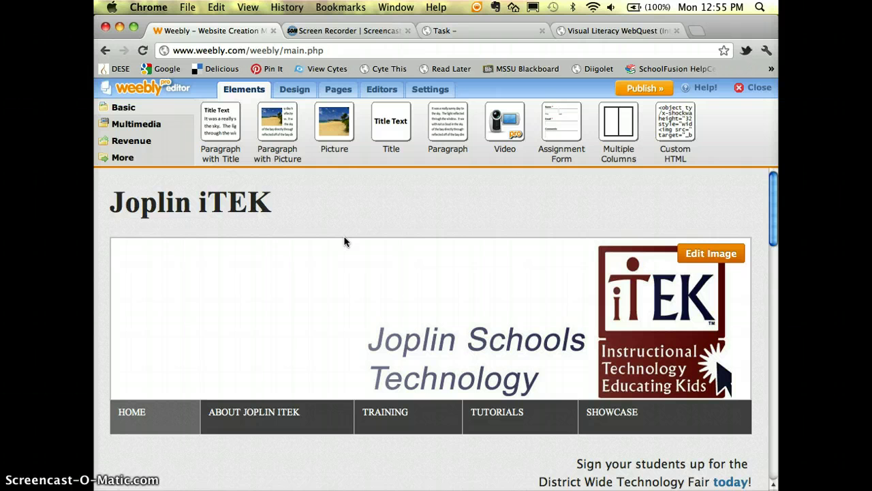
left_click_drag(344, 241, 343, 225)
scroll(343, 225, "down", 1)
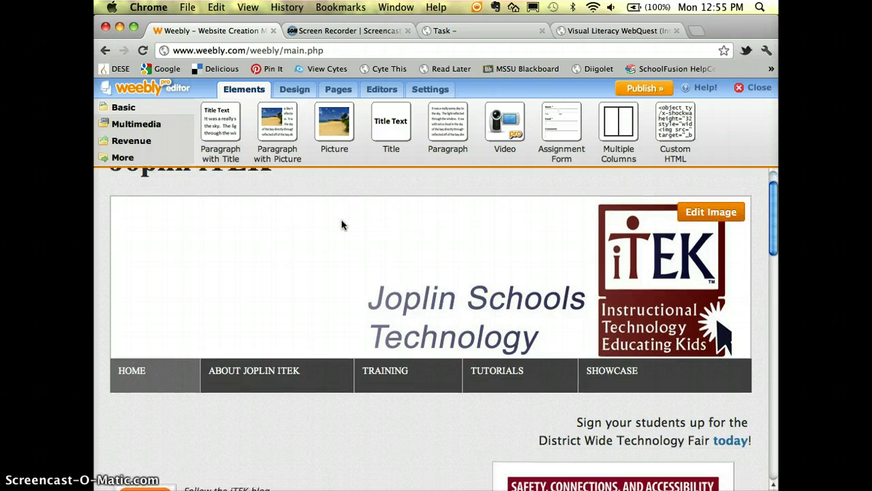
scroll(343, 225, "down", 1)
scroll(343, 225, "down", 1)
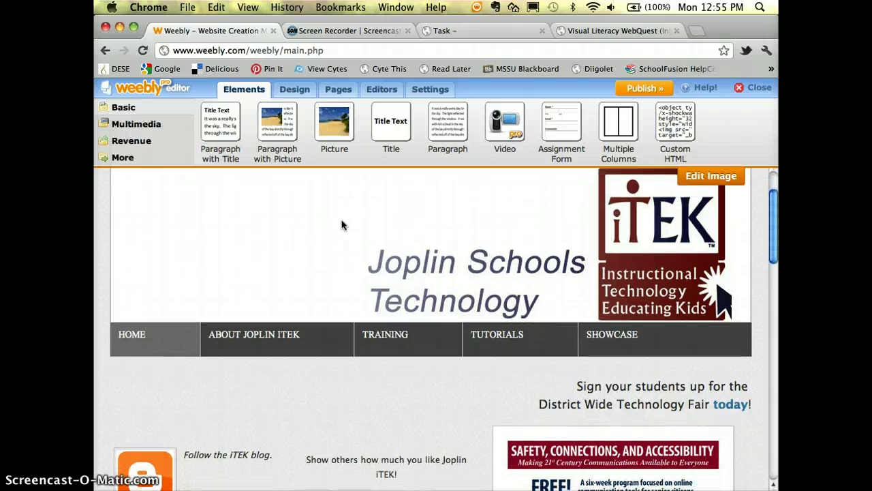
left_click_drag(414, 315, 413, 341)
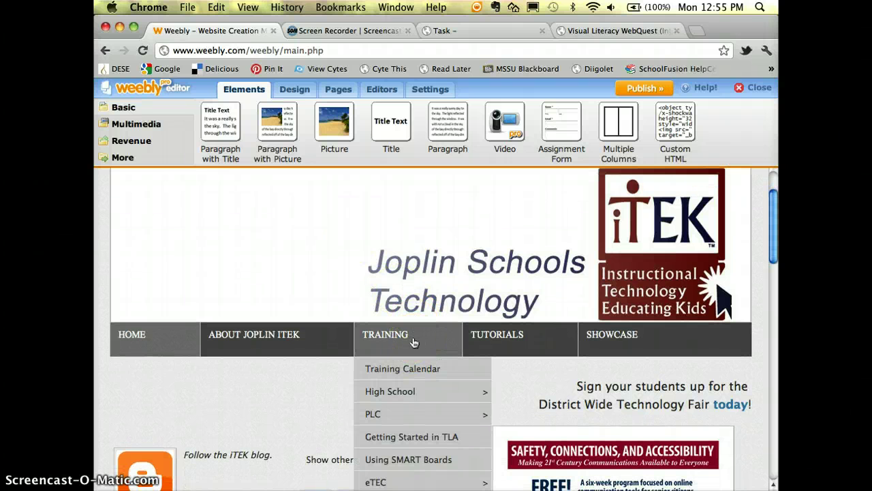
scroll(413, 341, "down", 1)
left_click_drag(288, 307, 597, 321)
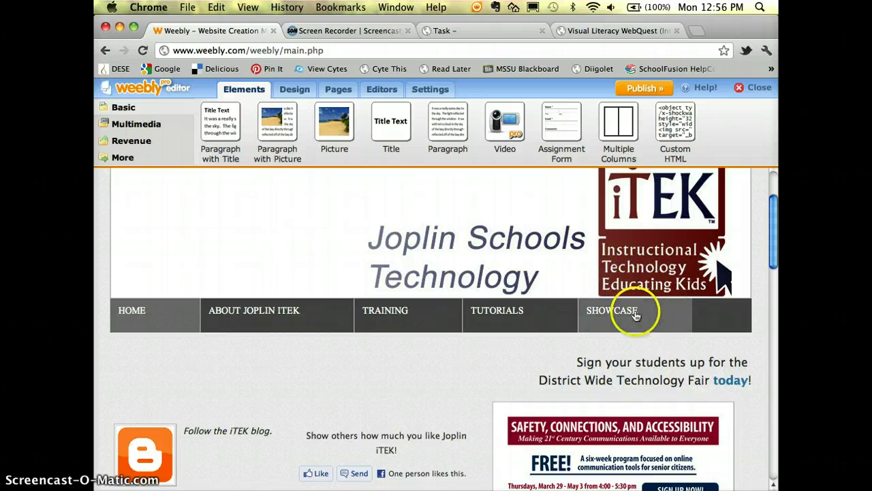
Add a new page named 'WebQuest Introduction' and save its settings
left_click(339, 90)
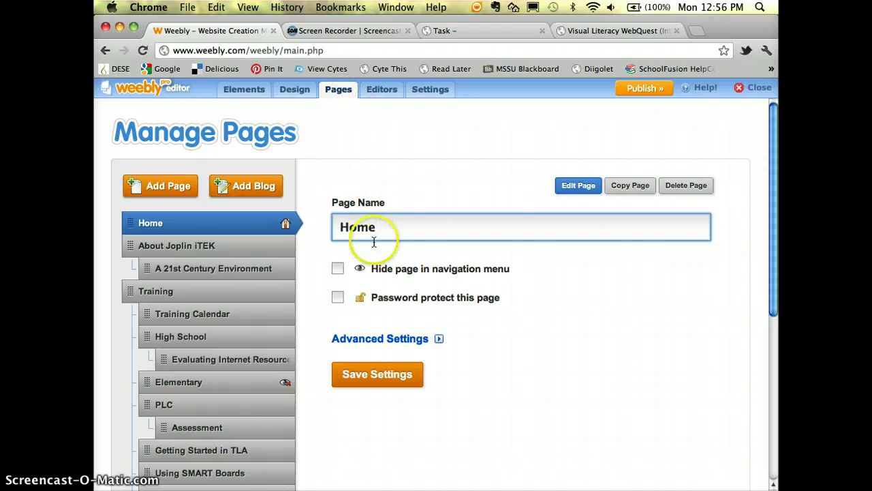
left_click(171, 186)
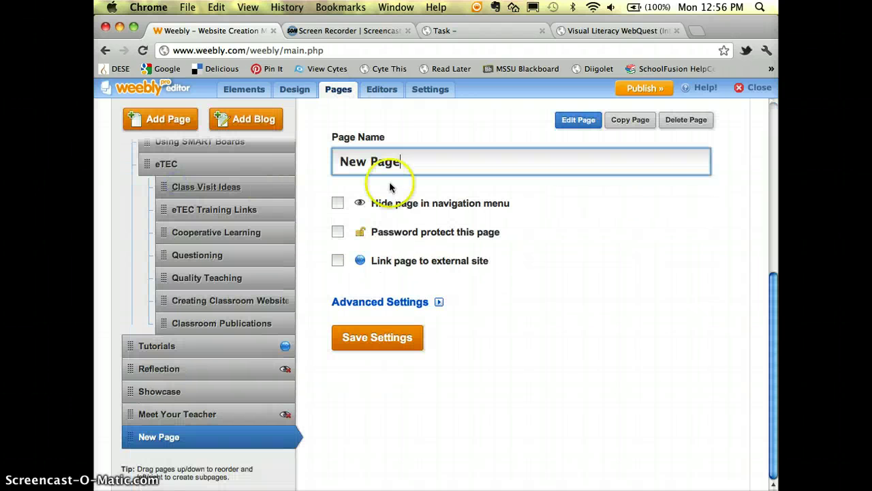
left_click_drag(405, 163, 312, 149)
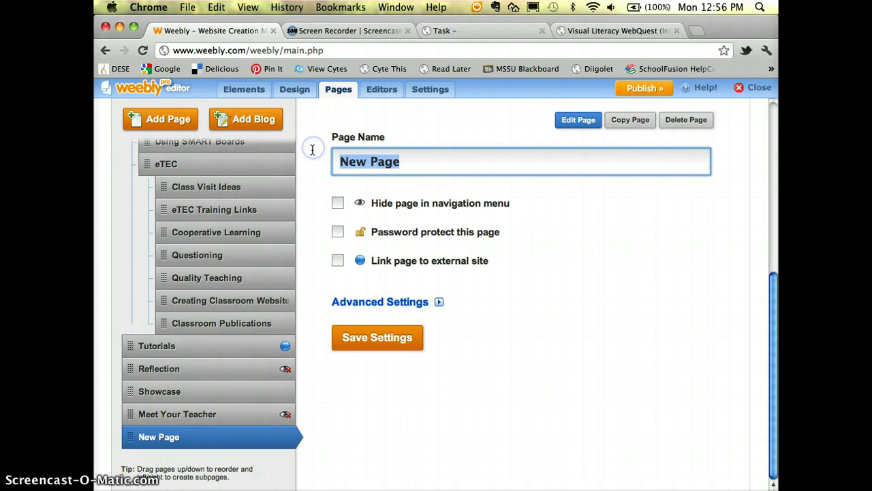
type("WebQuest Introduction")
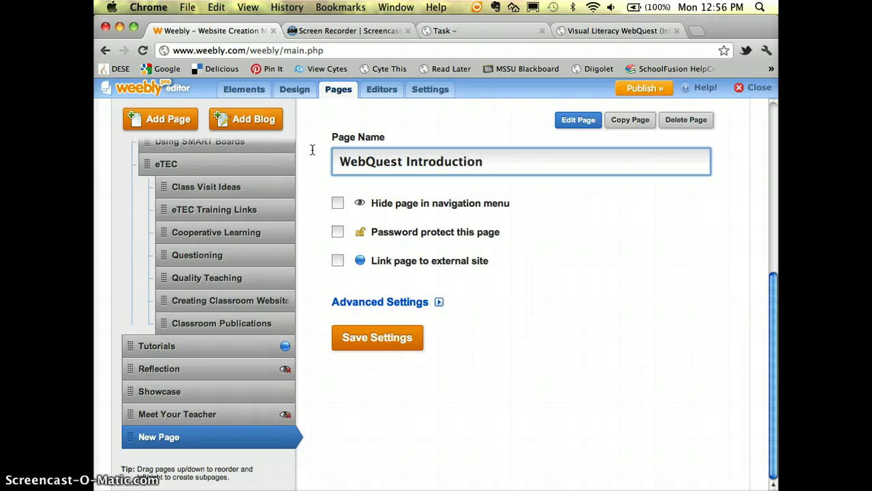
left_click(352, 339)
left_click(354, 338)
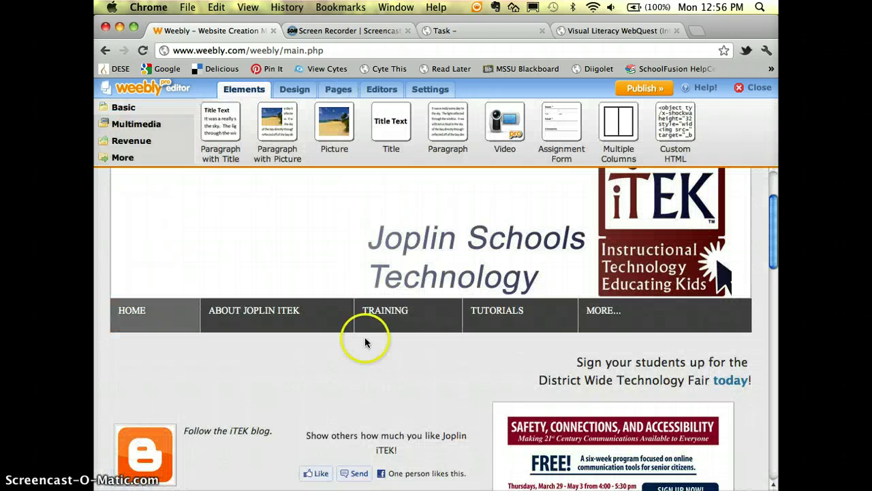
mouse_move(625, 310)
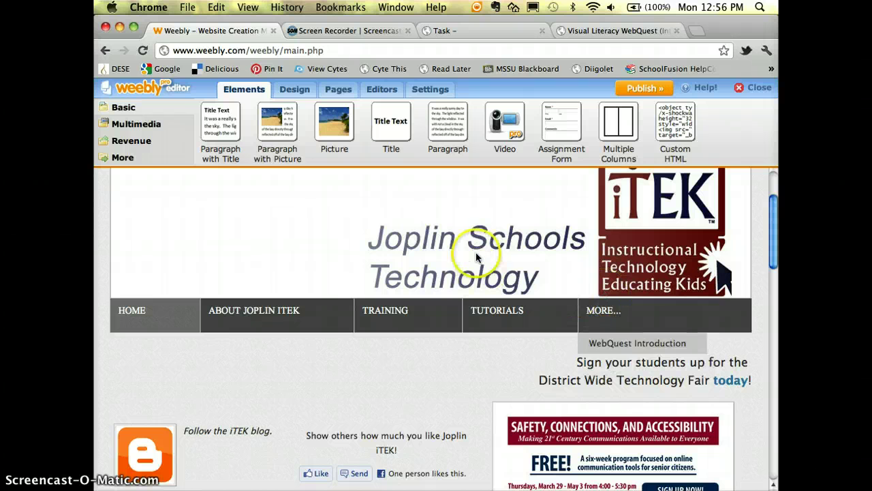
Nest WebQuest Introduction as a subpage under Showcase
left_click(341, 90)
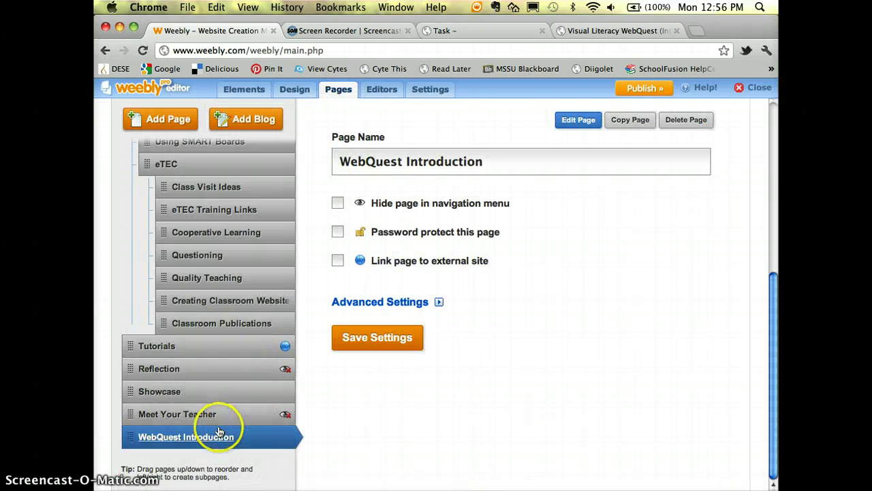
left_click_drag(216, 436, 224, 415)
left_click(145, 407)
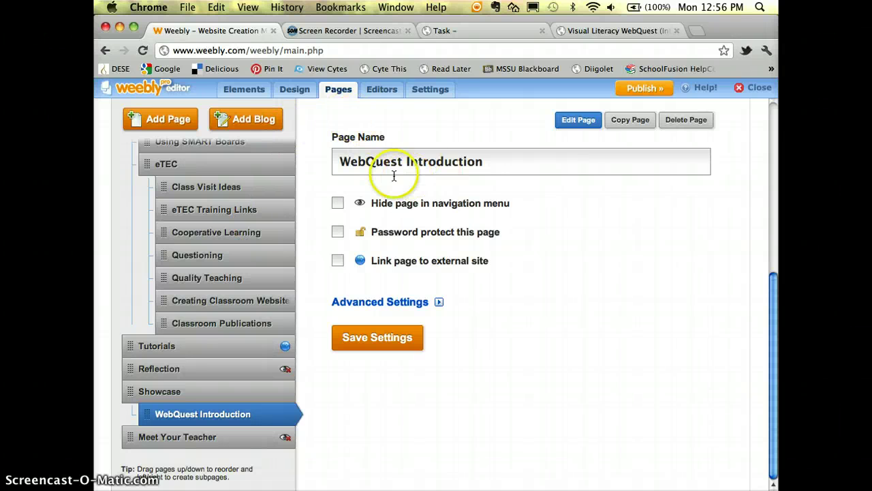
Add four new pages named Task, Process, Evaluation and Conclusion
left_click(157, 130)
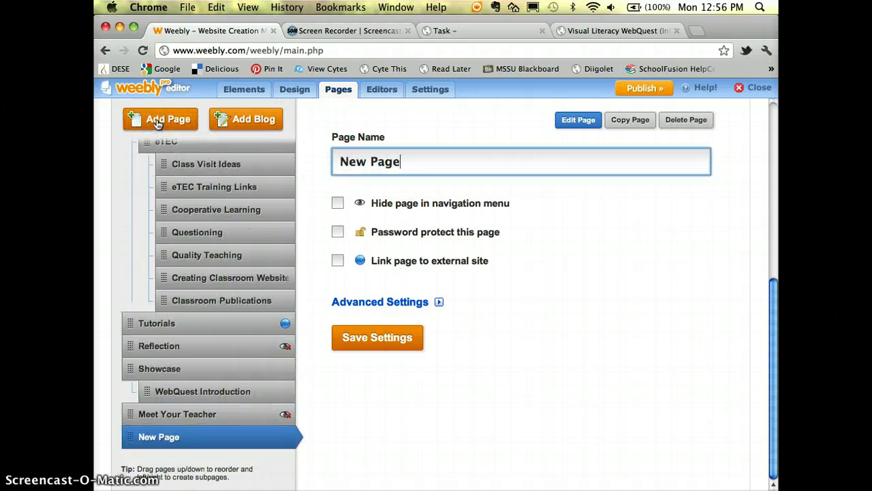
left_click(421, 158)
left_click_drag(421, 158, 290, 158)
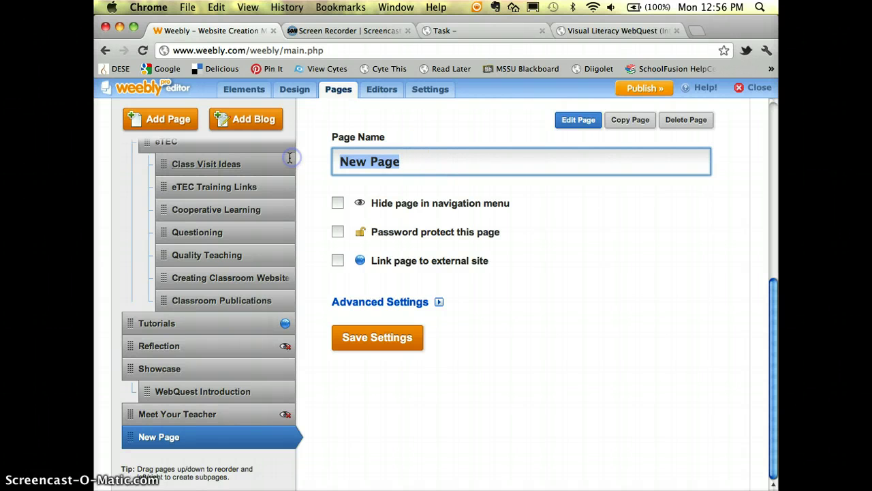
type("Task")
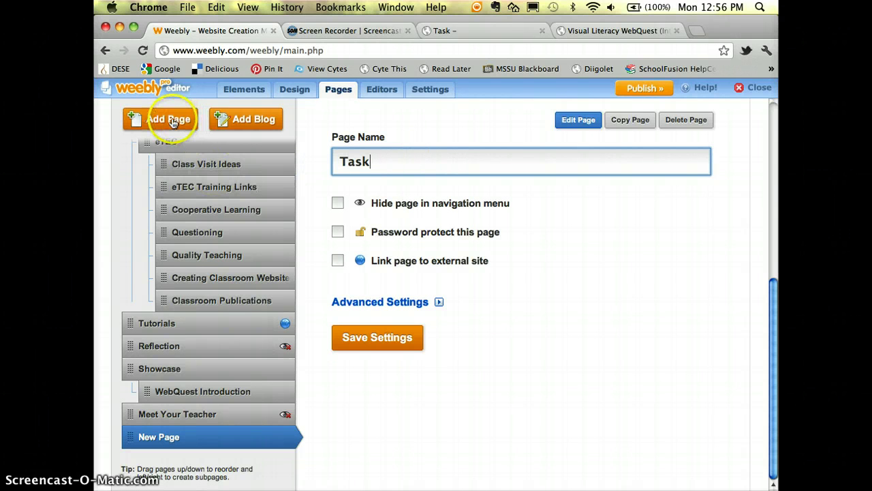
left_click(172, 119)
left_click_drag(420, 156, 278, 140)
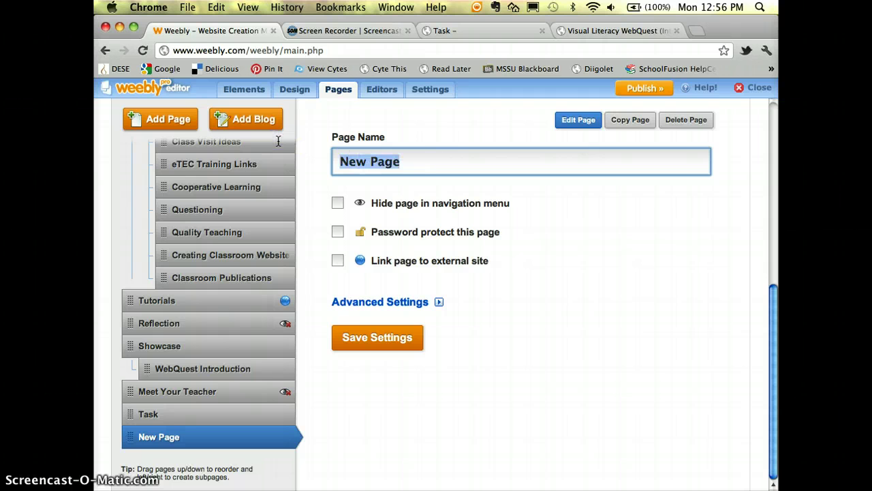
type("Process")
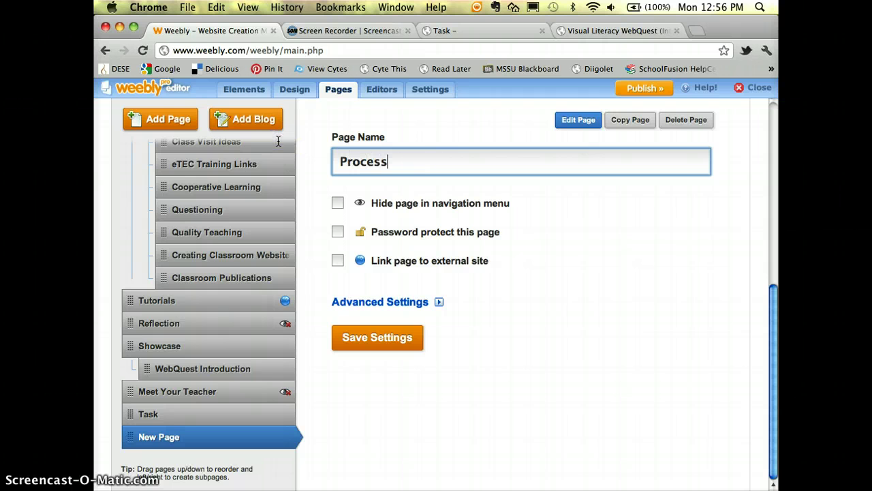
left_click(179, 120)
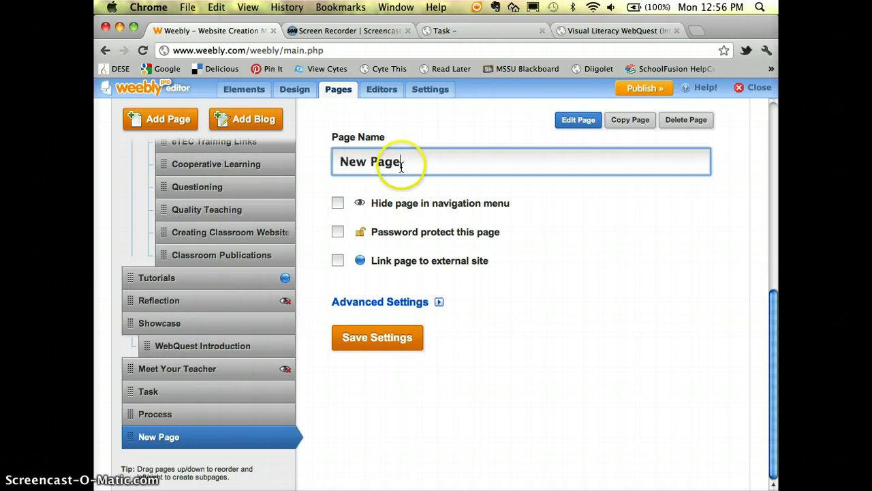
left_click_drag(399, 164, 293, 161)
type("Evaluation")
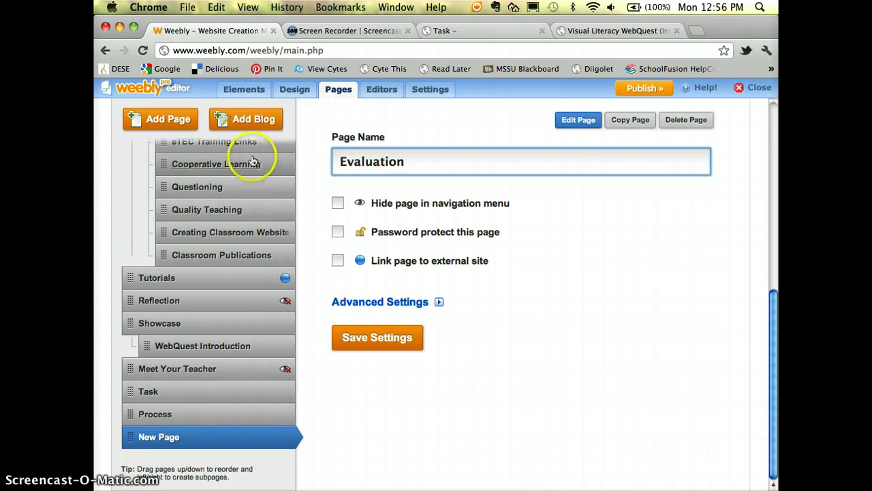
left_click(171, 121)
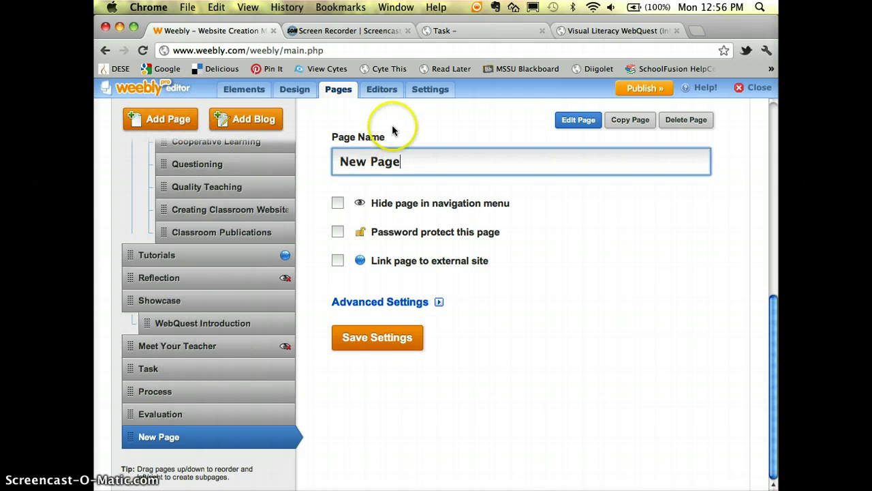
left_click_drag(402, 162, 311, 166)
type("Conclusion")
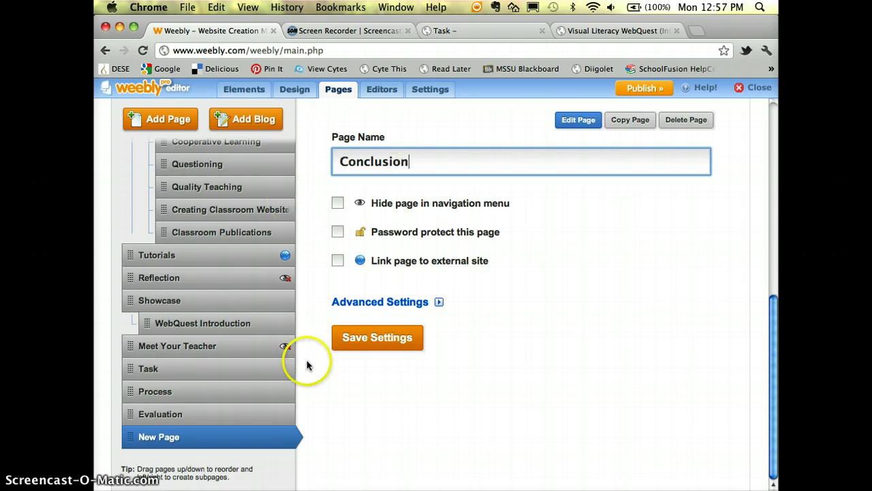
Nest Task, Process, Evaluation and Conclusion under Showcase after WebQuest Introduction
left_click_drag(167, 374, 185, 348)
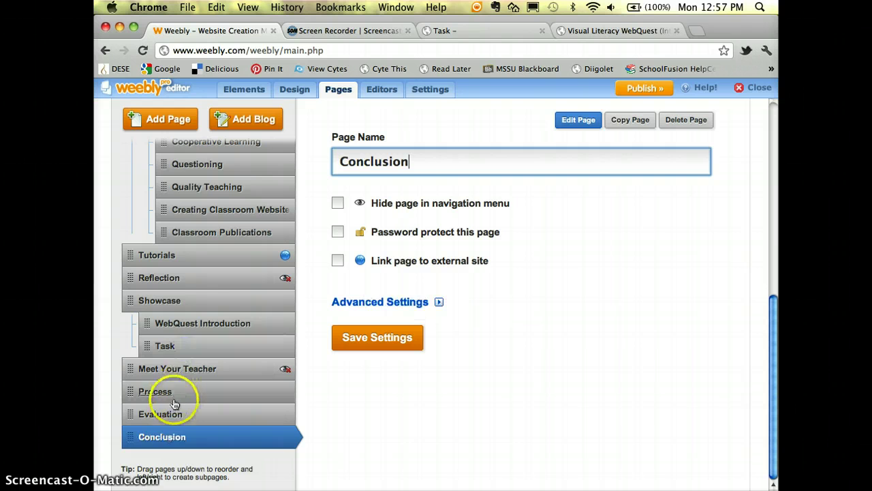
left_click_drag(176, 391, 195, 366)
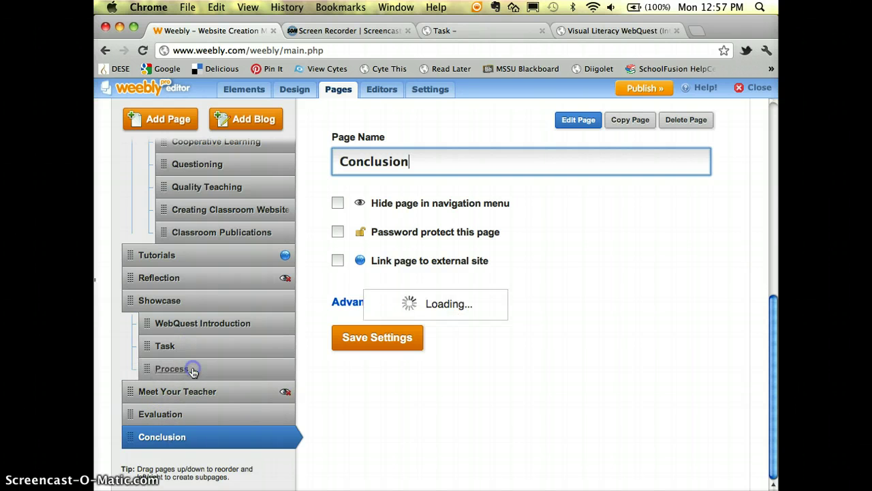
left_click_drag(193, 414, 204, 389)
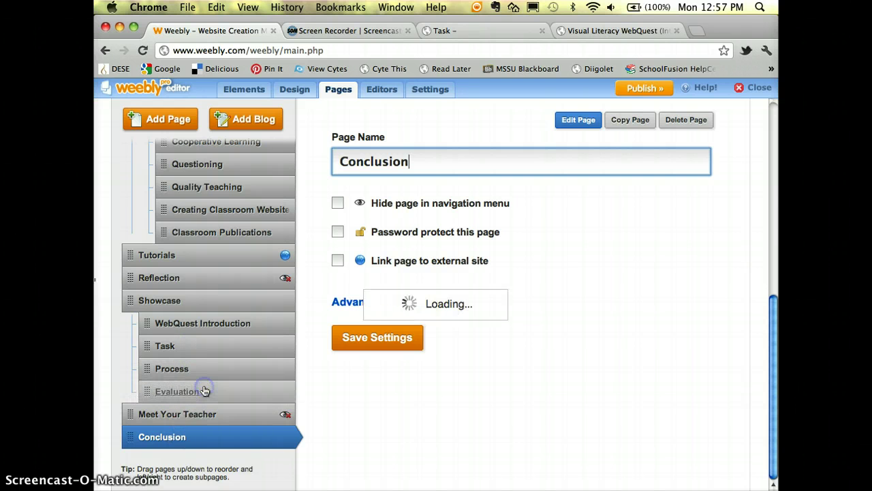
left_click_drag(213, 437, 229, 413)
Save the page settings and check that Showcase lists all five WebQuest subpages
left_click(355, 340)
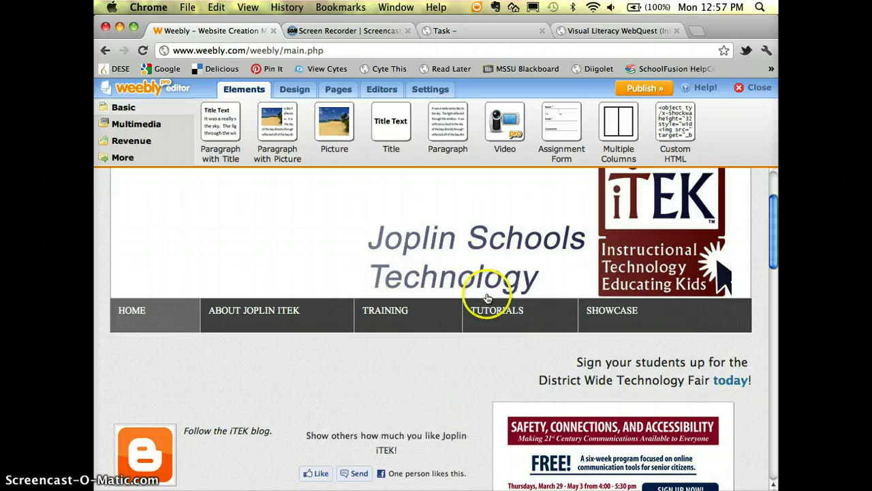
mouse_move(600, 308)
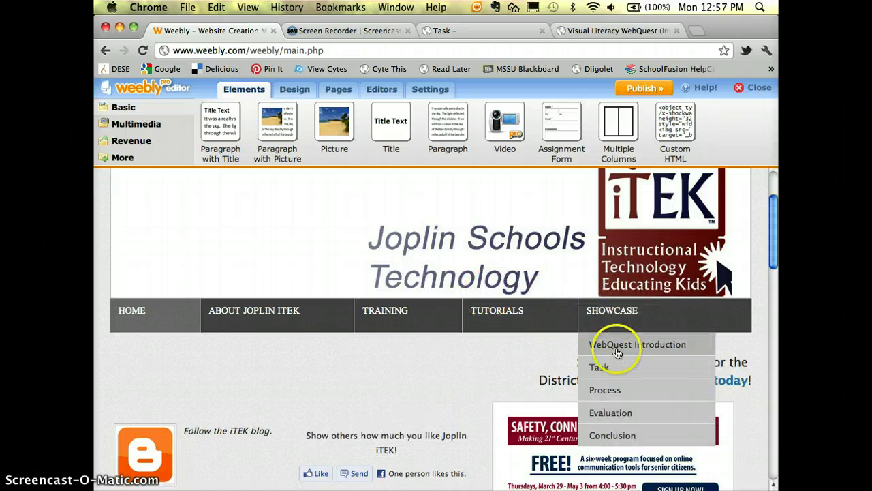